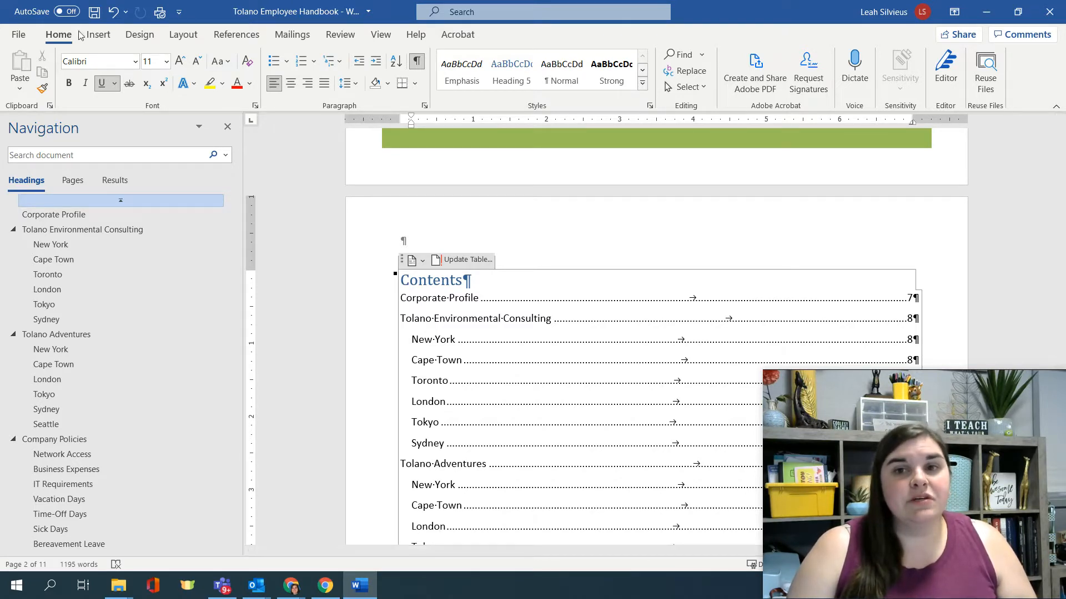
Look through the built-in header and footer designs without inserting one.
click(97, 39)
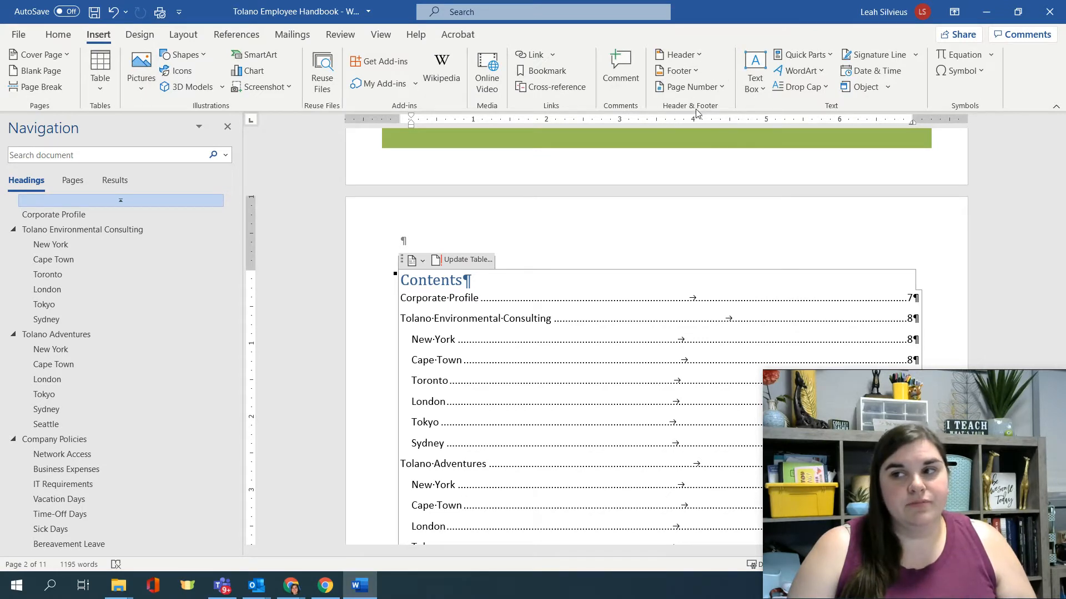
click(693, 55)
scroll(758, 154, down, 10)
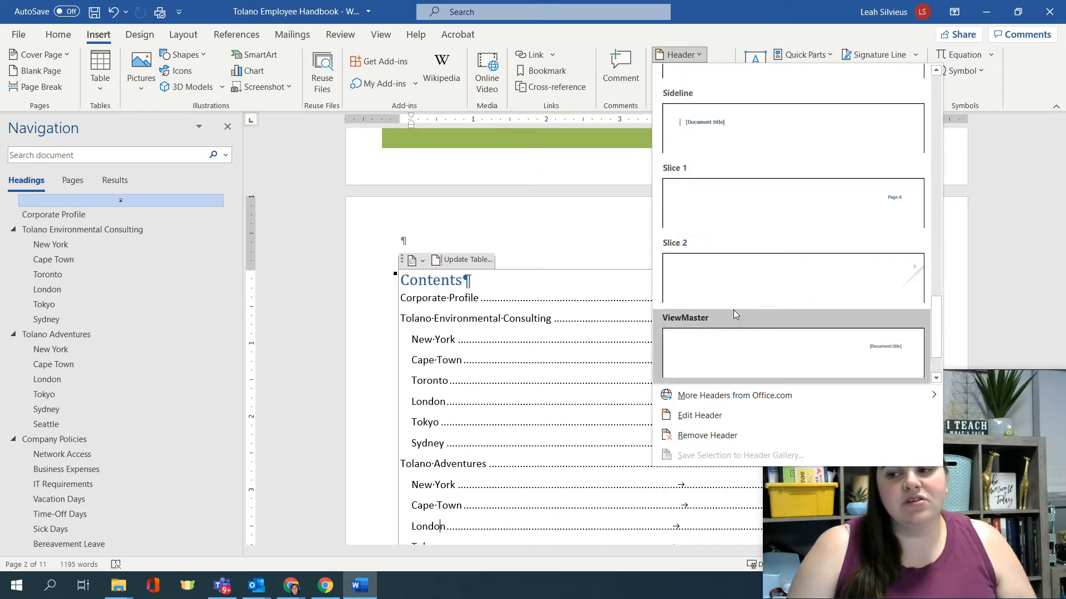
scroll(734, 311, down, 1)
scroll(734, 331, up, 9)
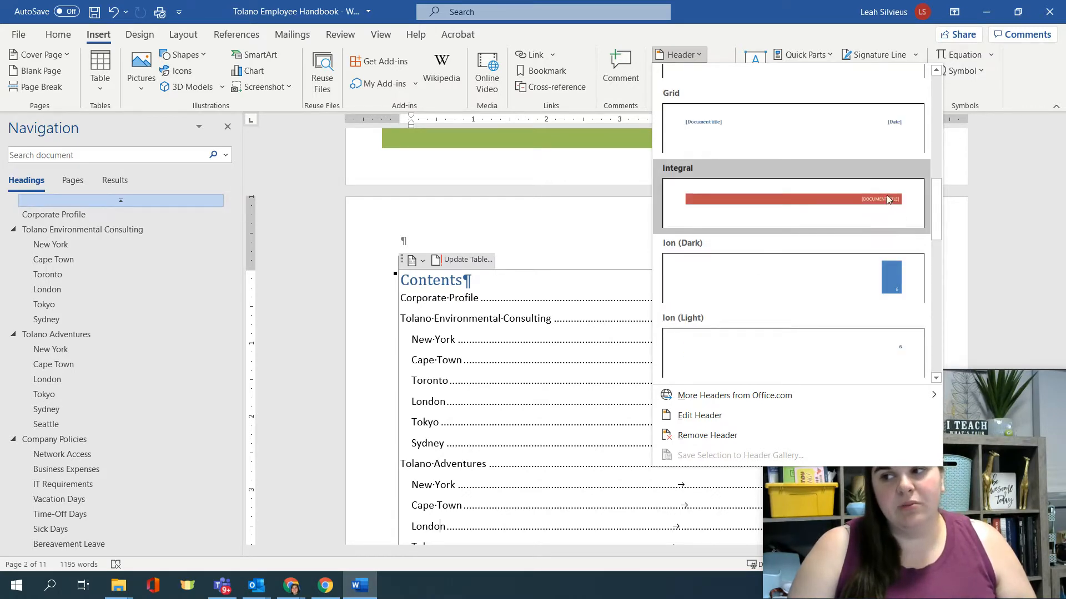
click(886, 121)
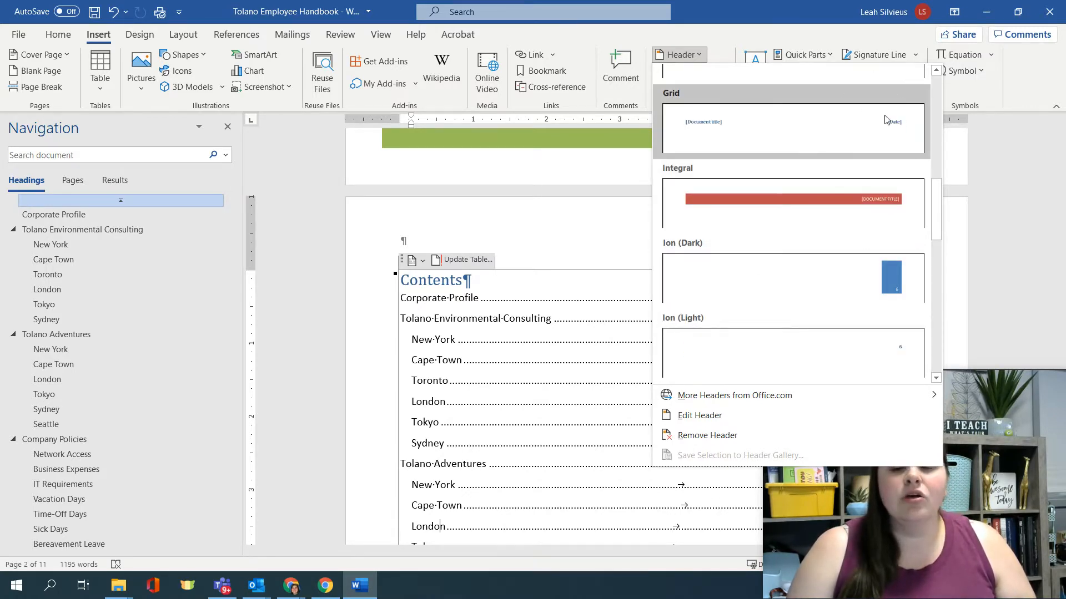
click(678, 54)
click(679, 71)
scroll(707, 241, down, 5)
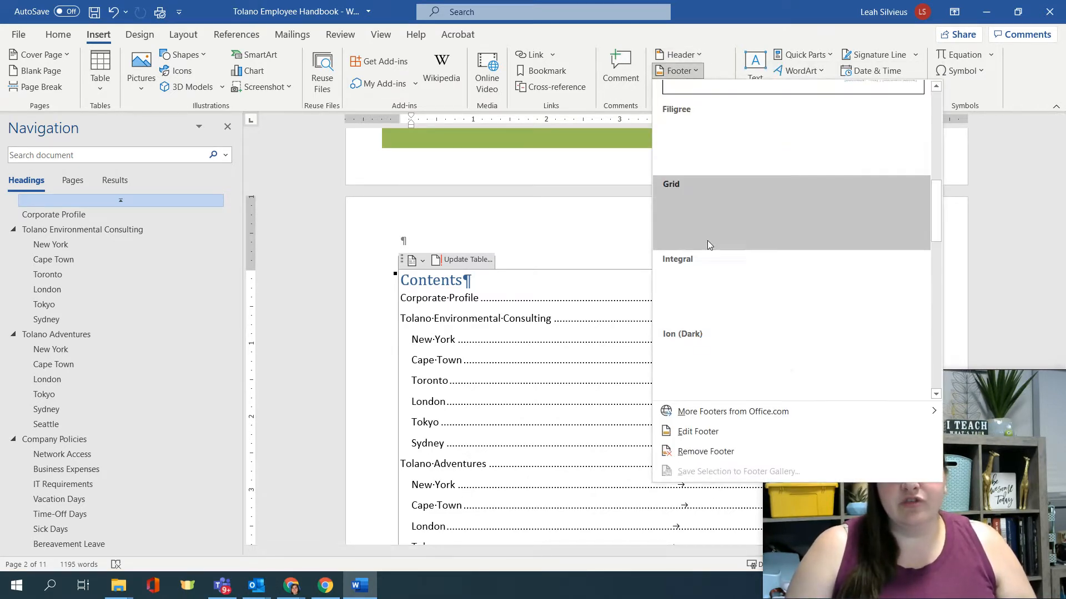
scroll(716, 222, down, 3)
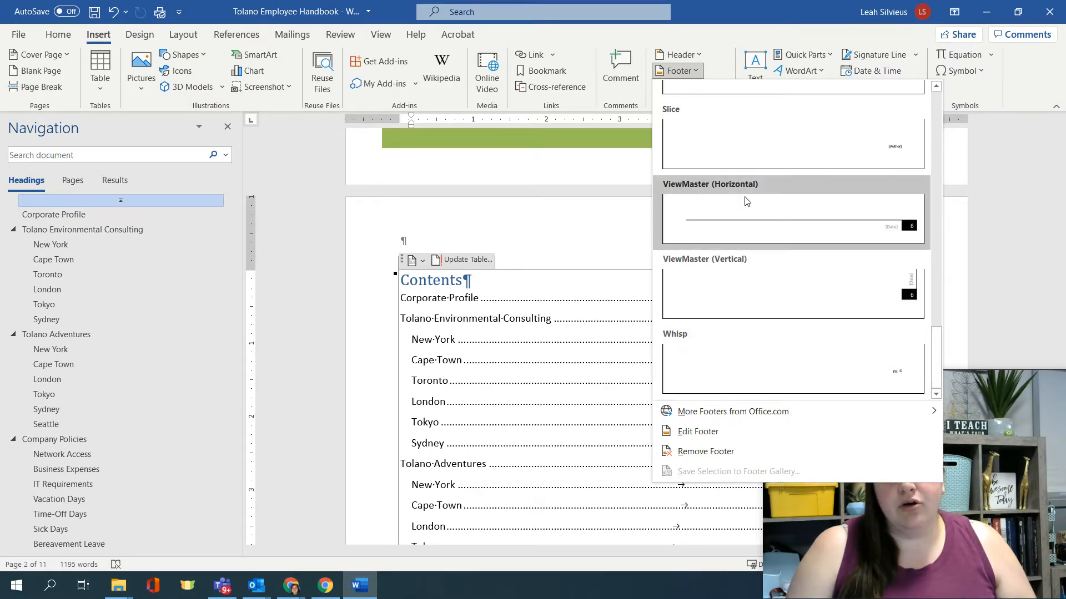
click(698, 71)
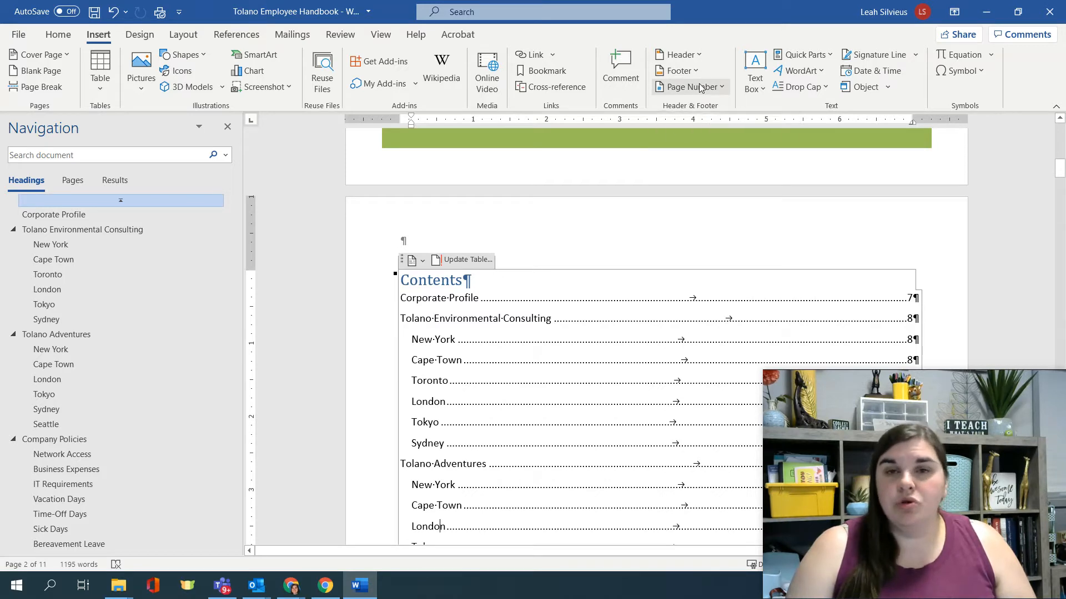
Insert an Accent Bar 1 page number at the bottom of the pages.
click(700, 89)
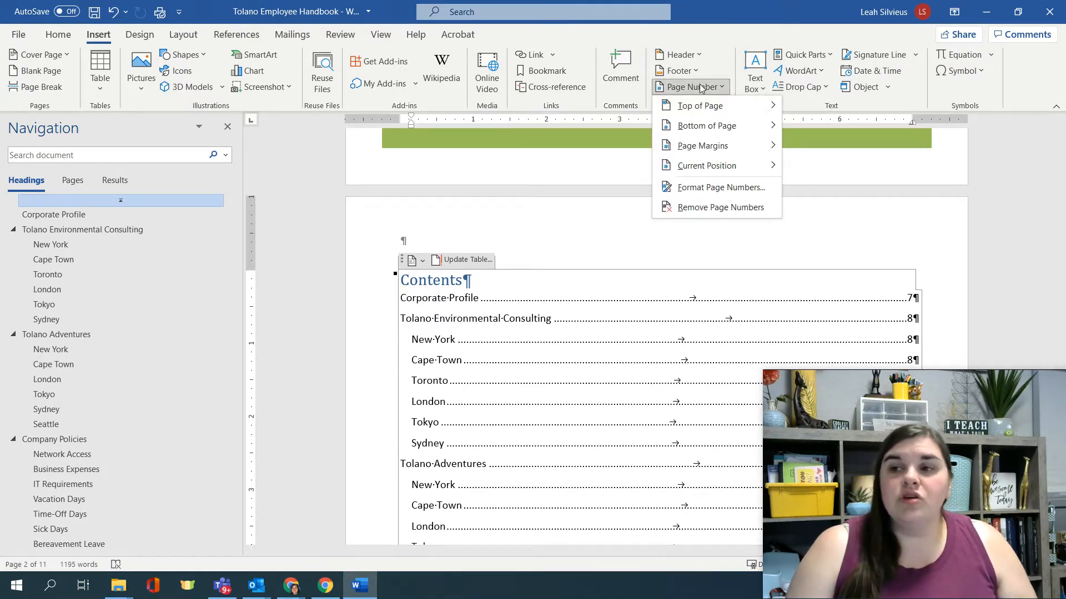
mouse_move(704, 111)
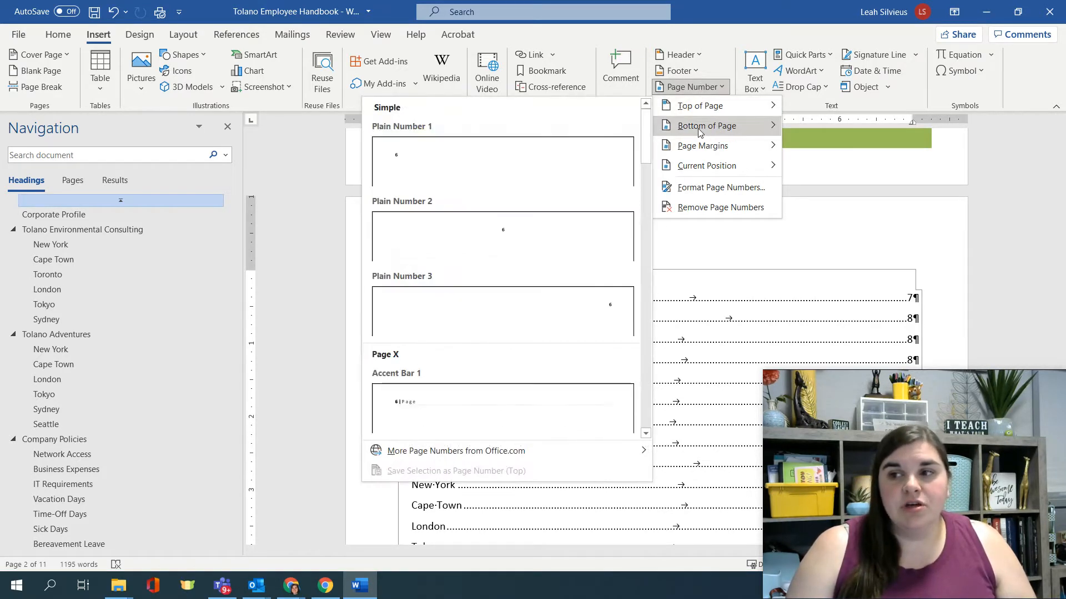
mouse_move(693, 151)
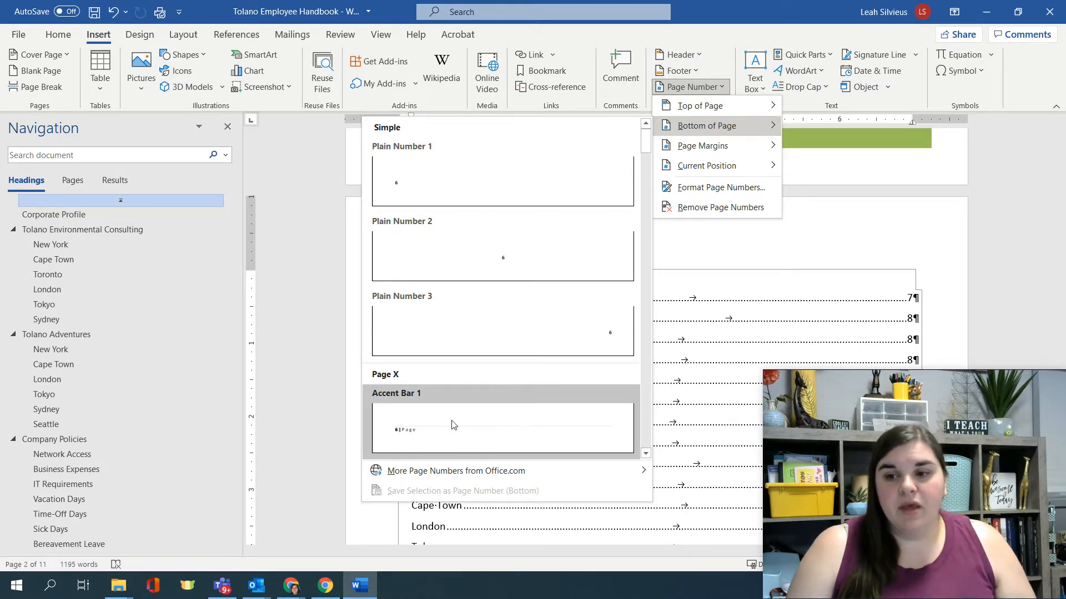
click(407, 436)
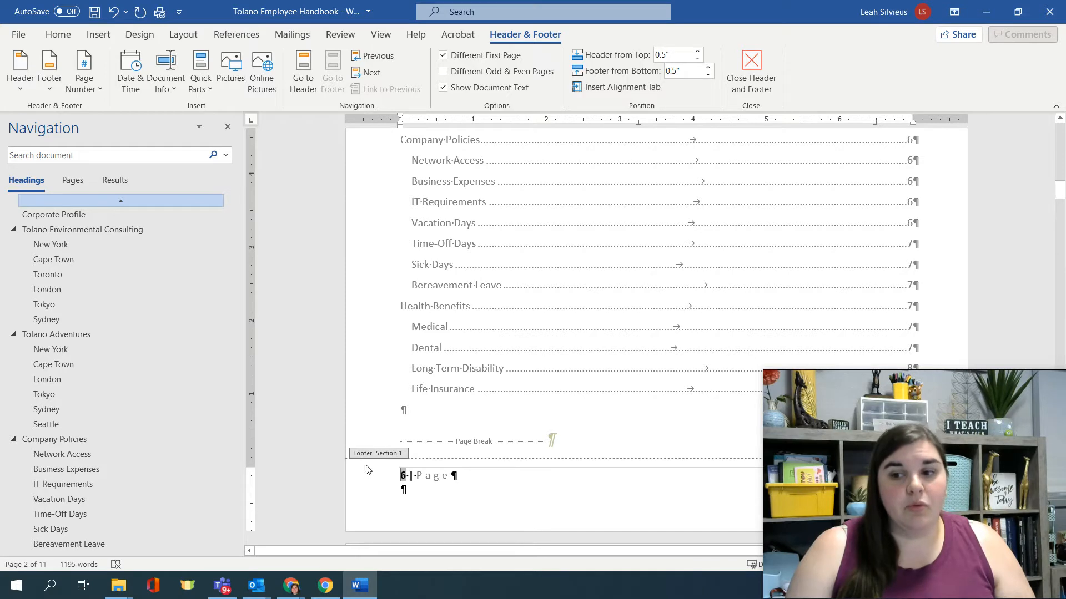
key(ctrl)
key(ctrl)
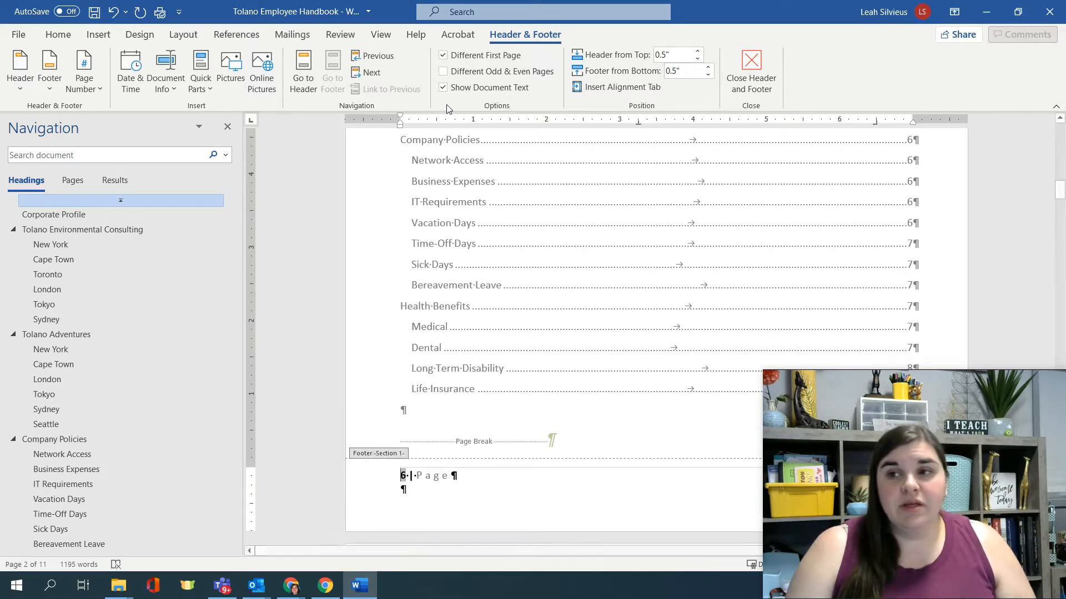
key(ctrl)
key(ctrl)
key(ctrl)
key(ctrl)
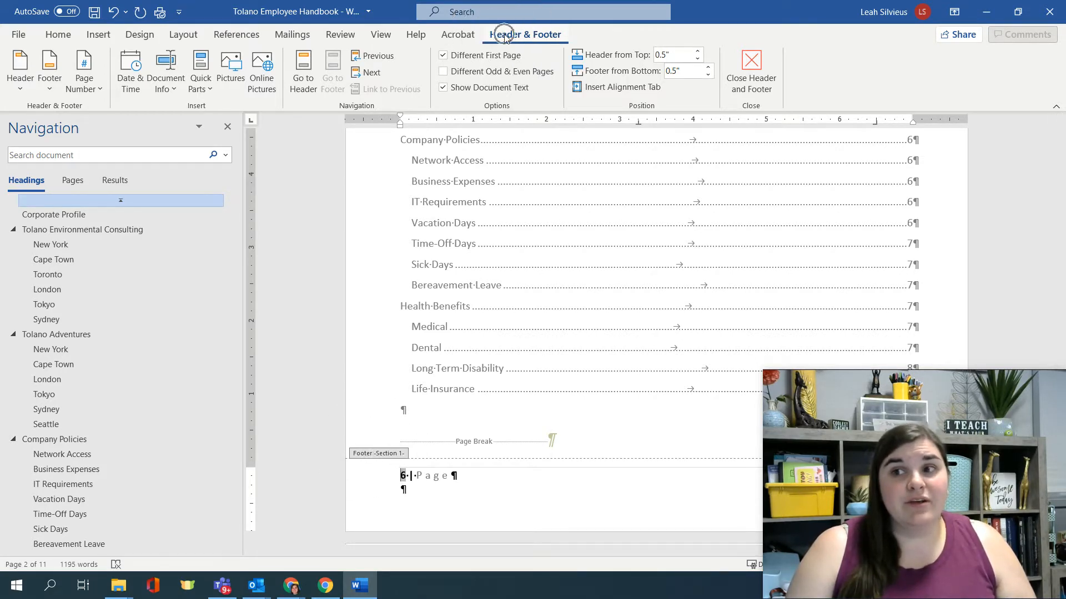
key(ctrl)
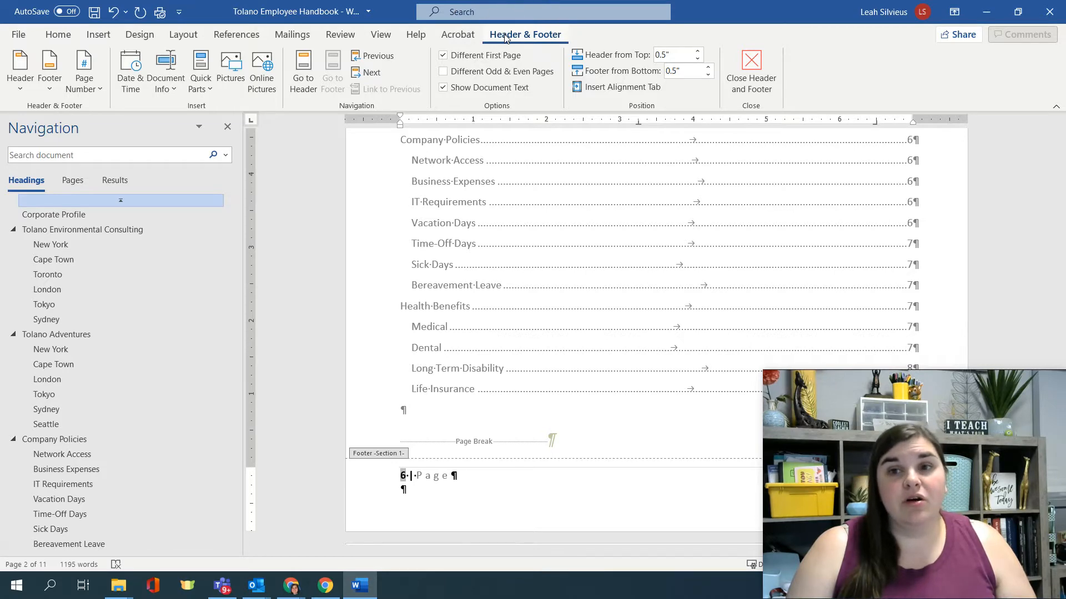
key(ctrl)
Return from the footer to the document body and check the page number below the table of contents.
scroll(545, 340, up, 7)
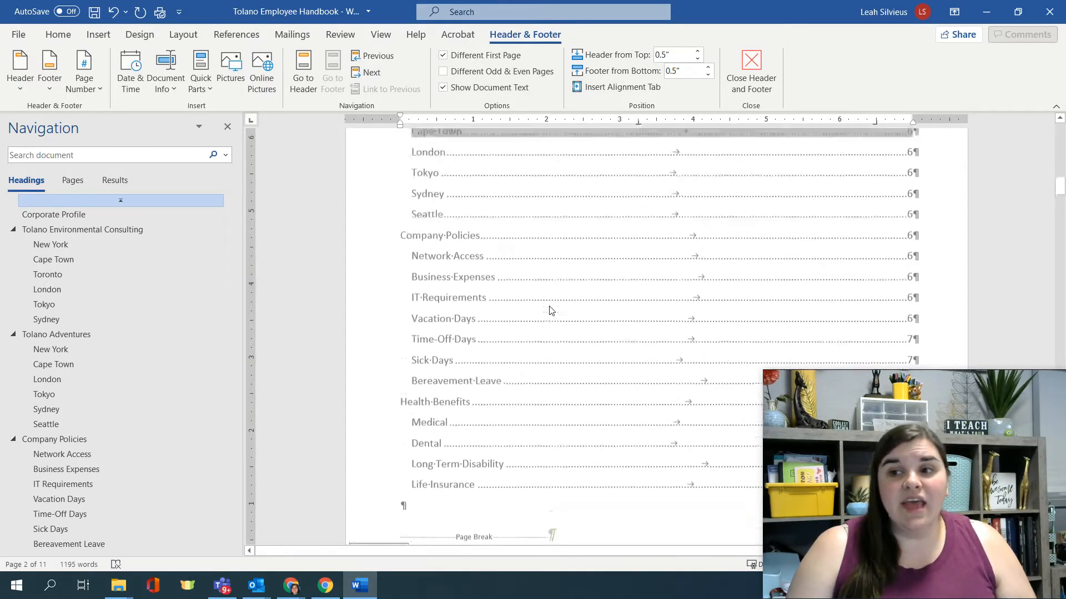
scroll(551, 311, down, 4)
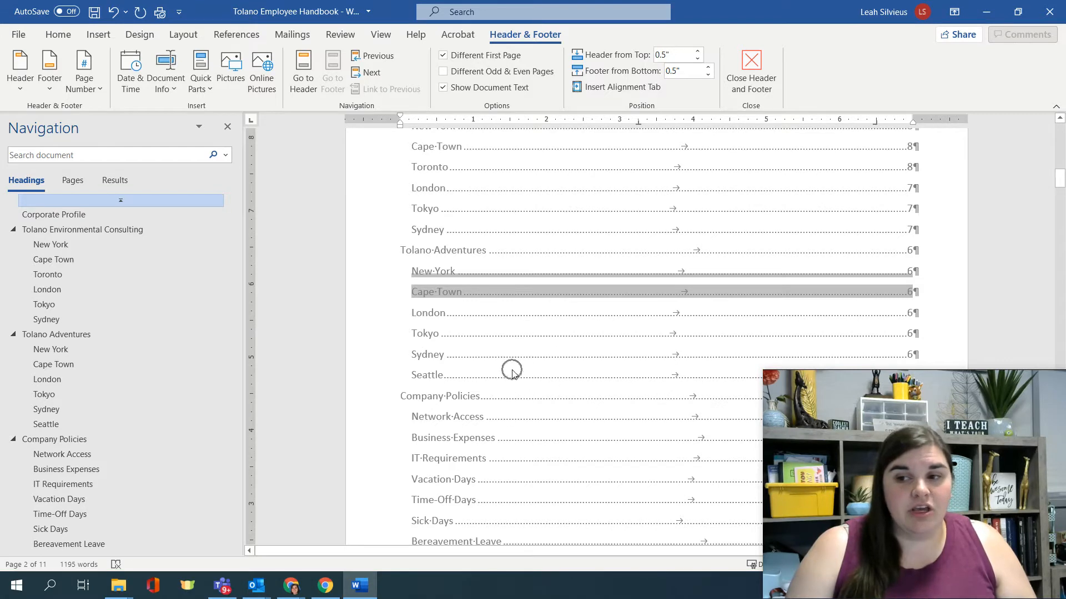
double_click(528, 267)
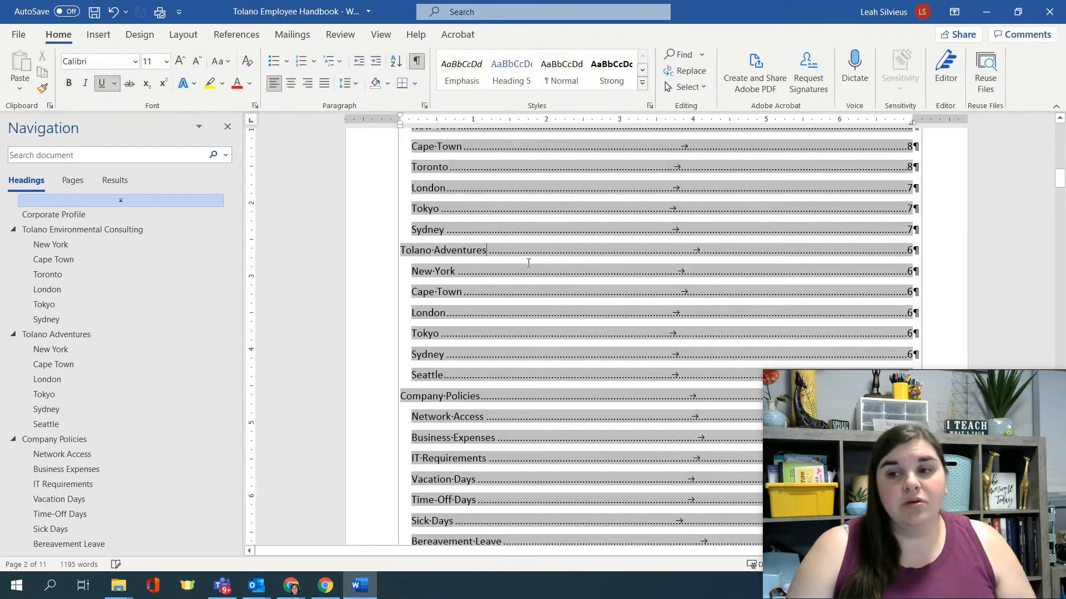
scroll(399, 263, down, 5)
scroll(400, 263, down, 3)
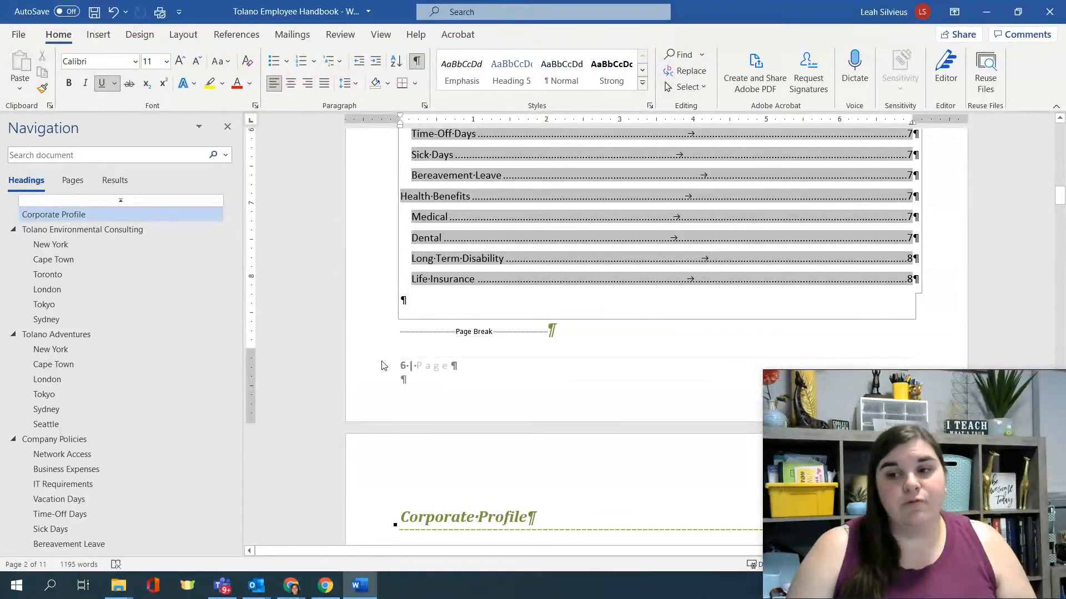
scroll(453, 366, up, 3)
scroll(425, 409, down, 1)
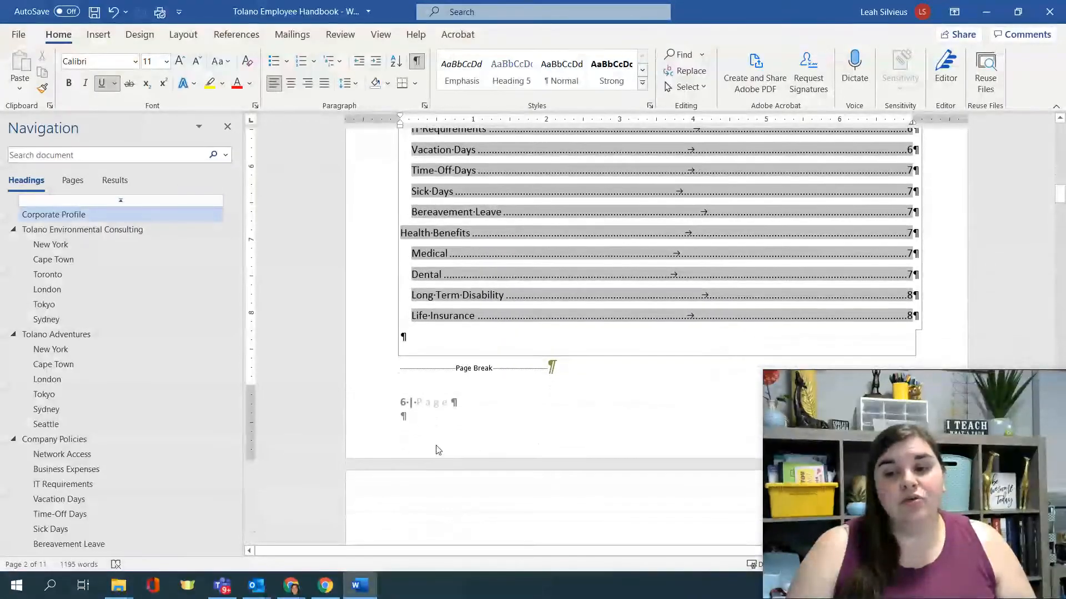
Reopen the footer on the contents page for editing and examine the separate first-page footer on the cover page.
double_click(426, 408)
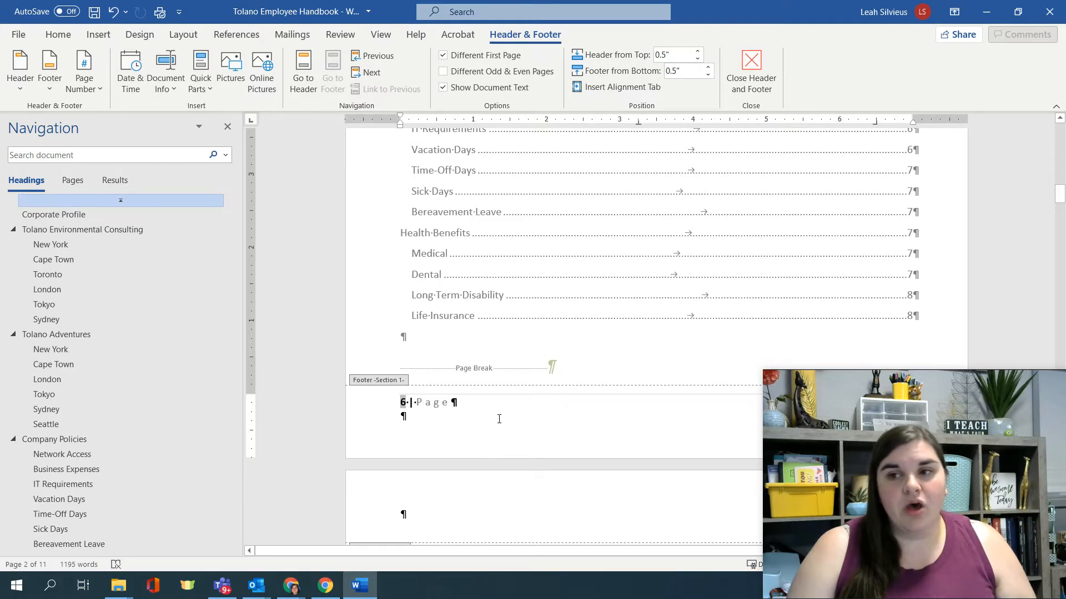
scroll(499, 419, up, 15)
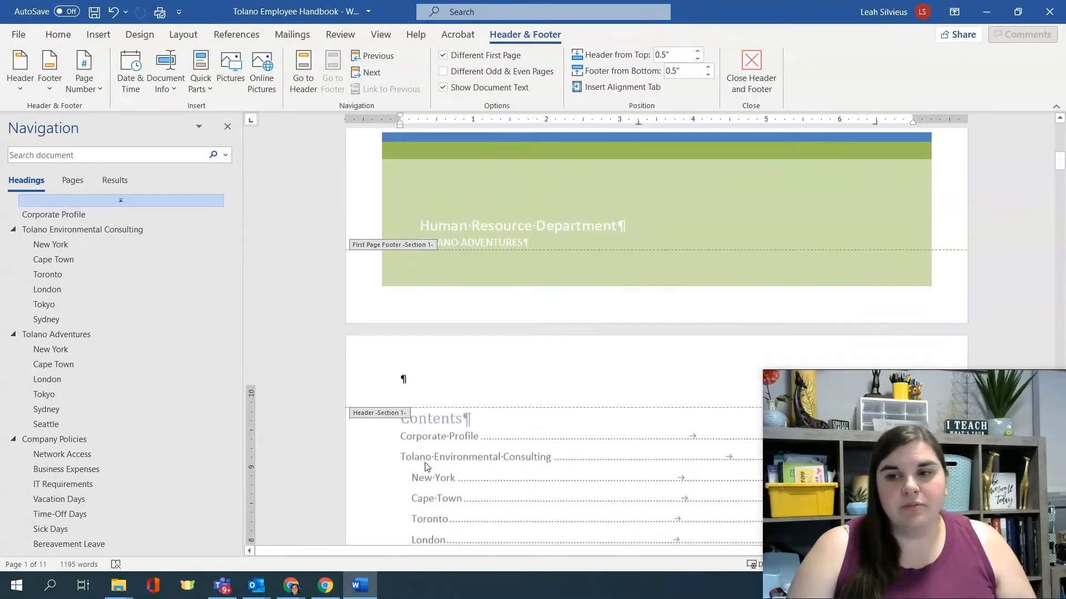
scroll(426, 466, up, 2)
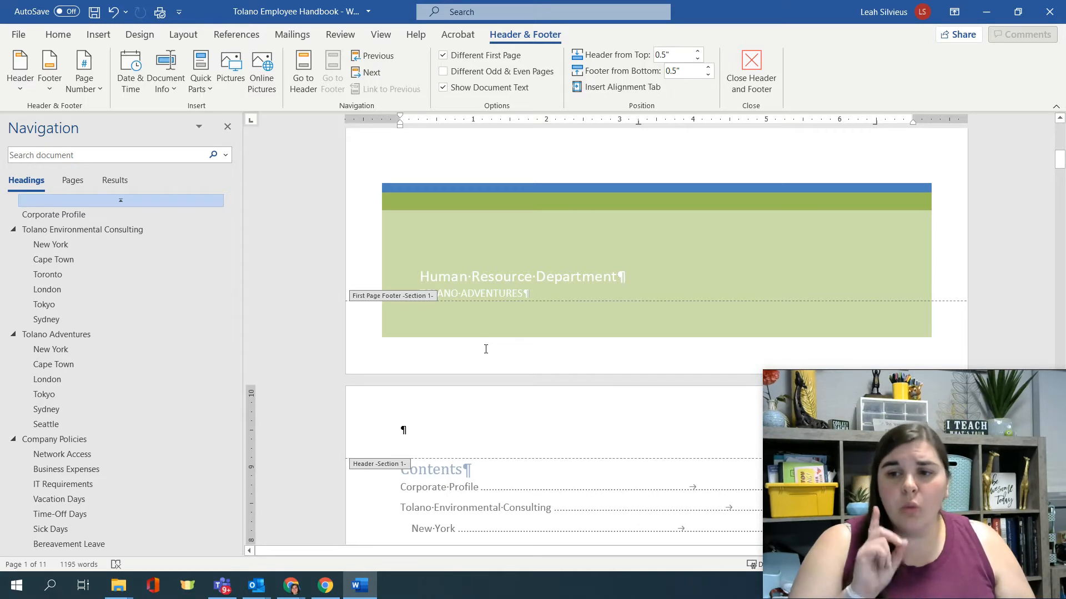
click(357, 295)
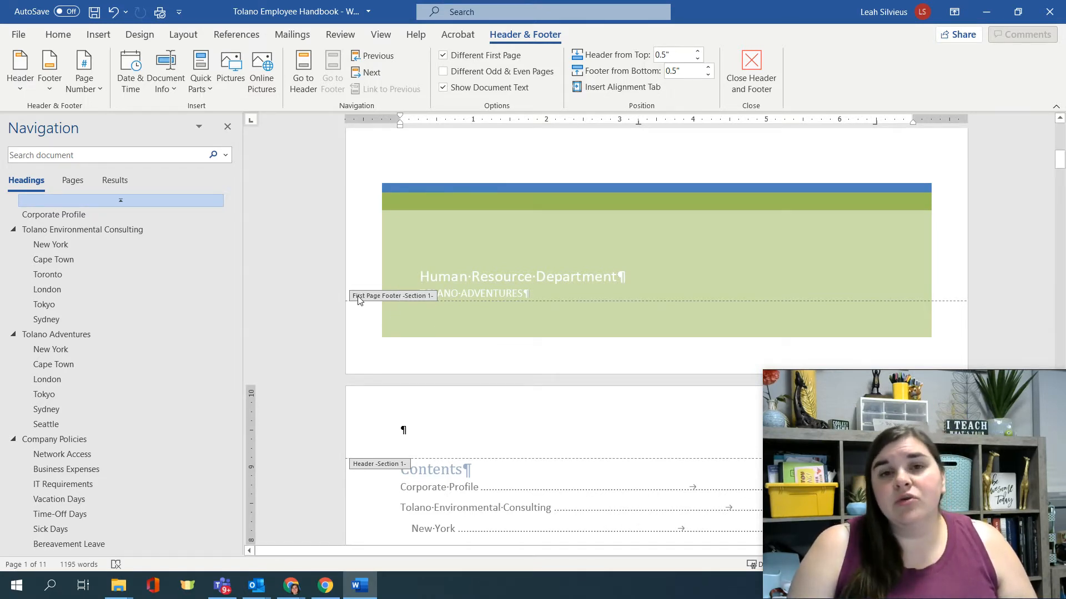
click(357, 297)
click(357, 296)
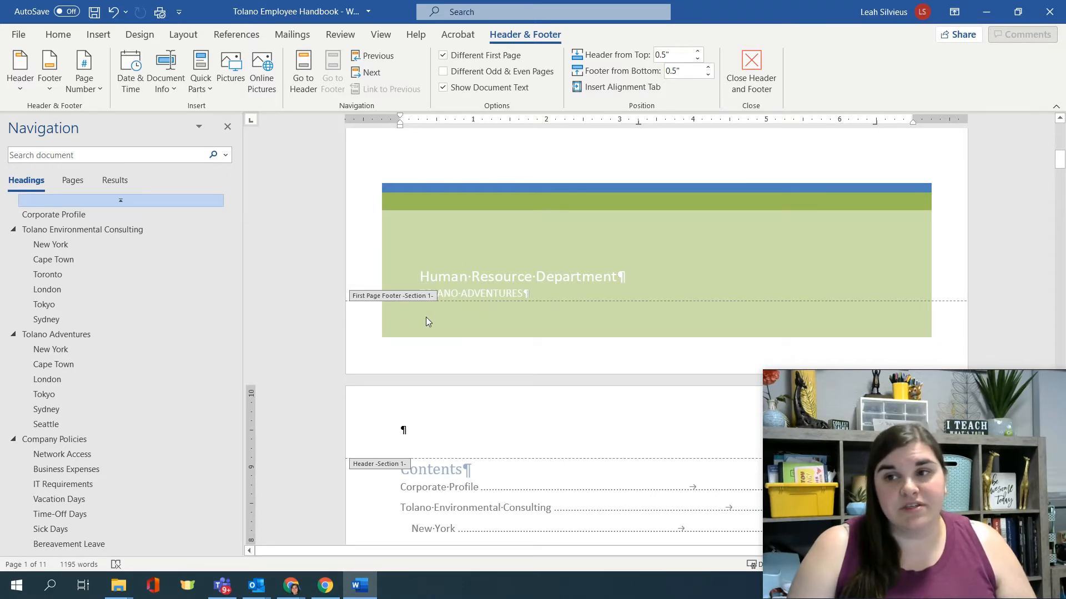
scroll(425, 321, down, 15)
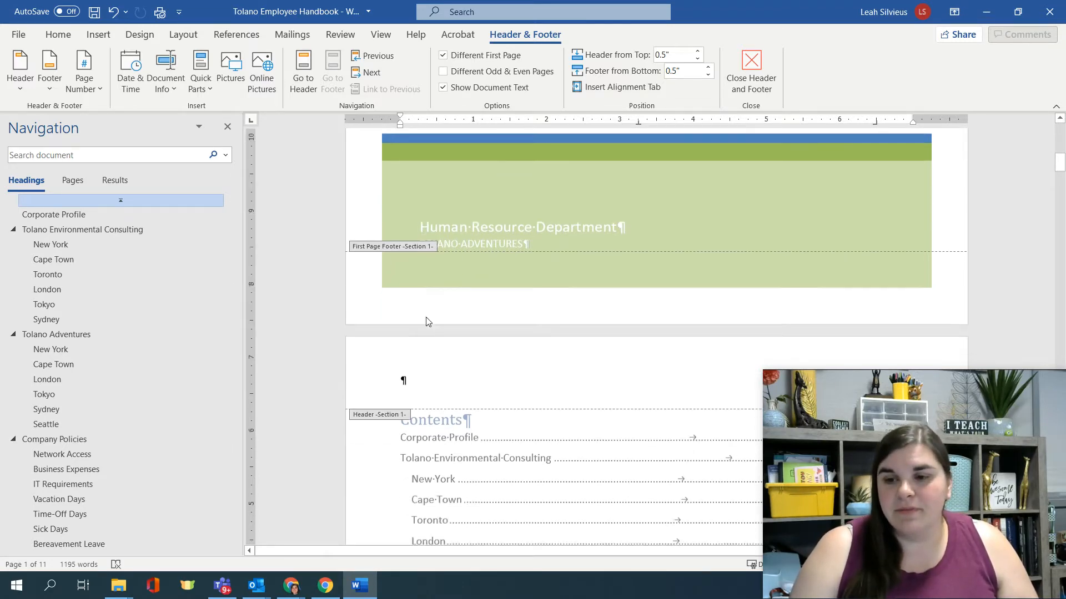
Format the footer's page numbers as 1, 2, 3 and make the numbering start at 1.
click(412, 258)
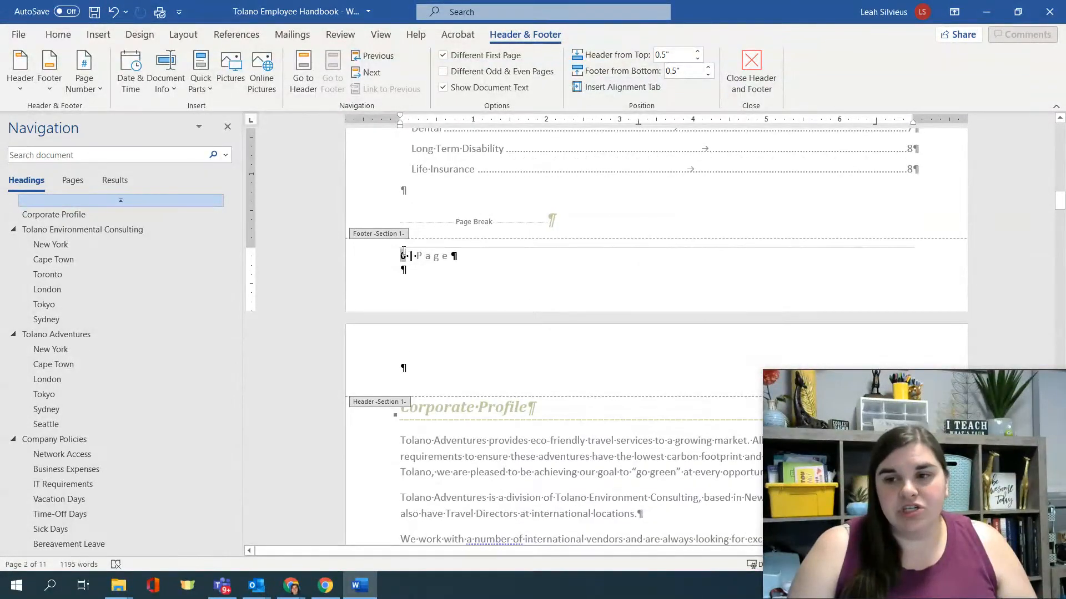
click(403, 262)
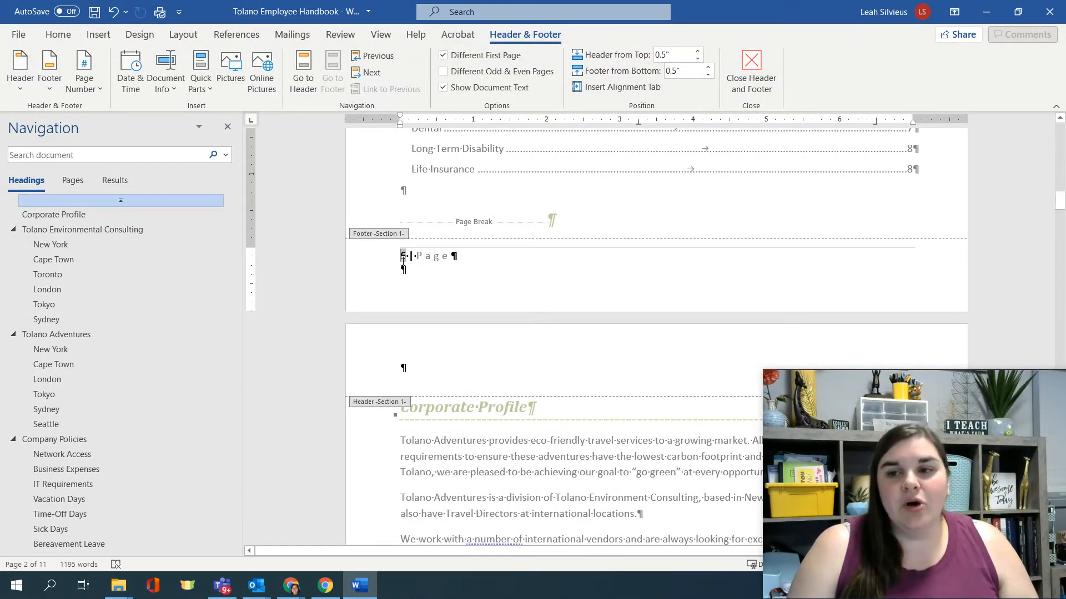
click(403, 256)
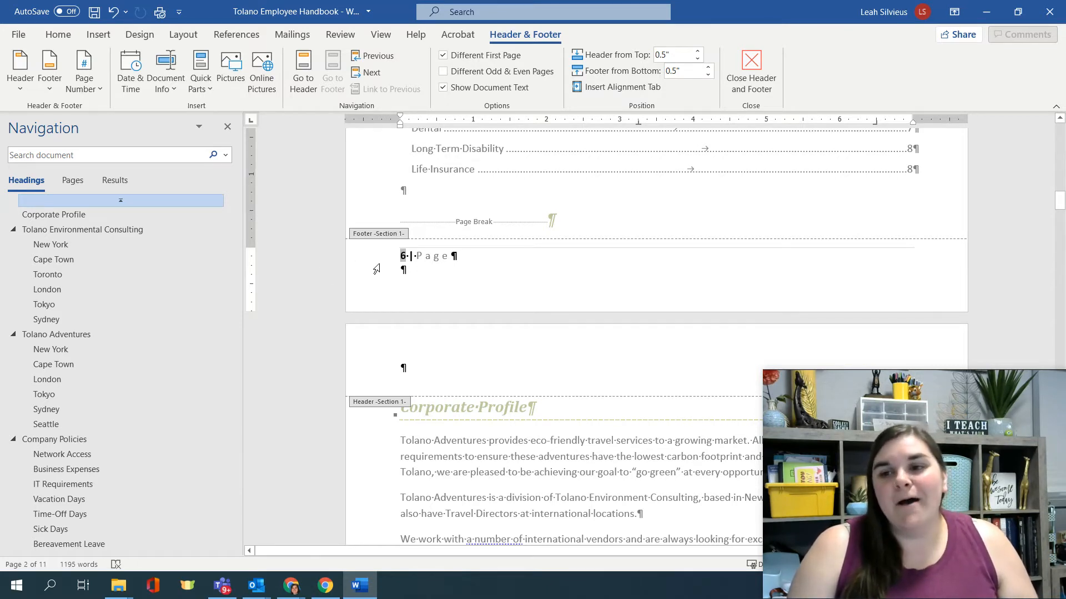
click(401, 256)
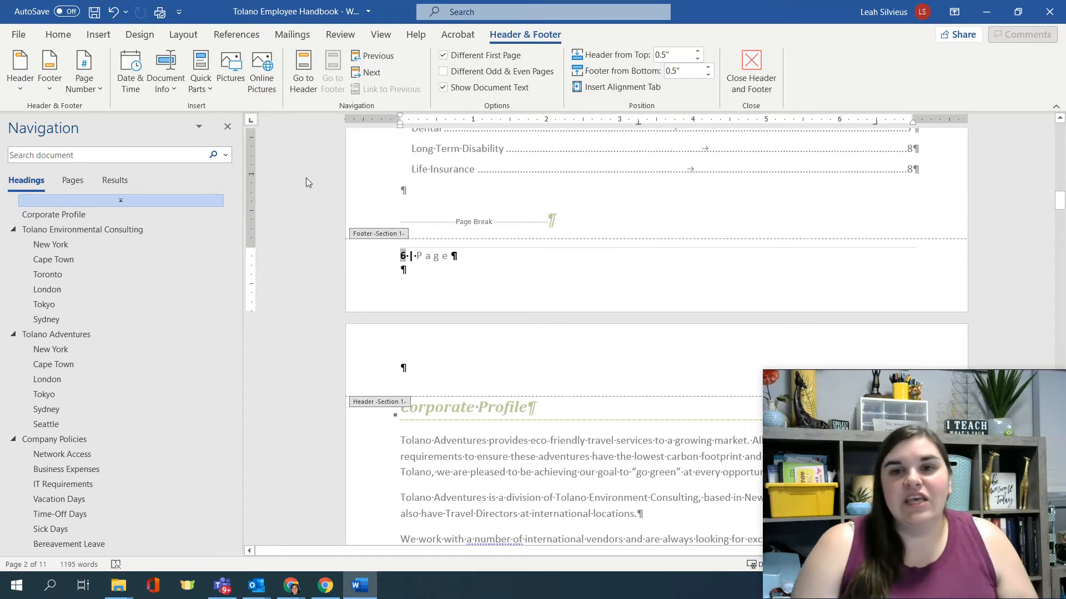
click(97, 90)
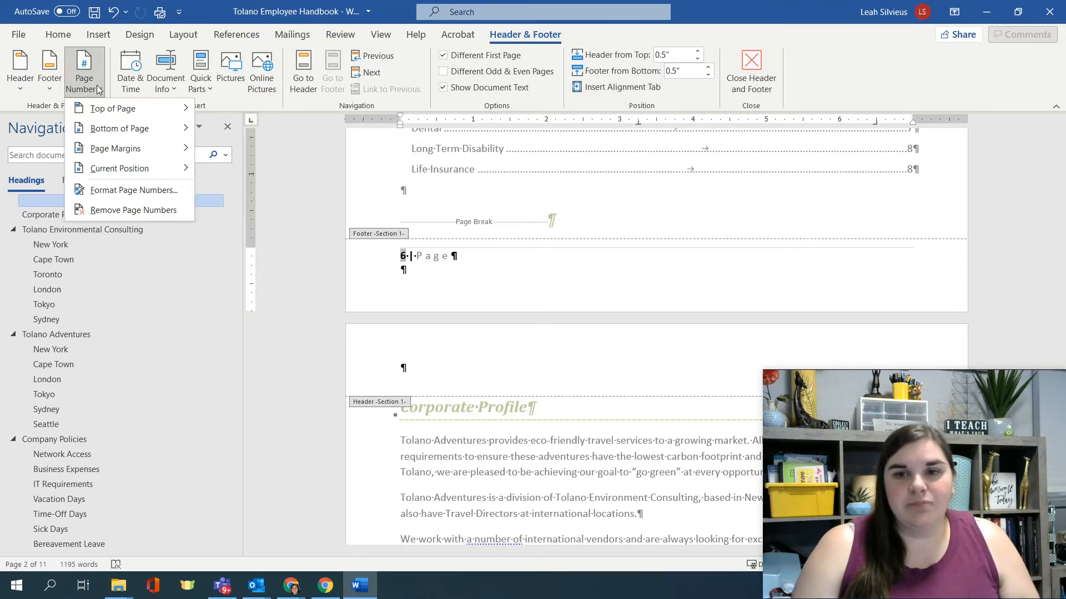
click(120, 195)
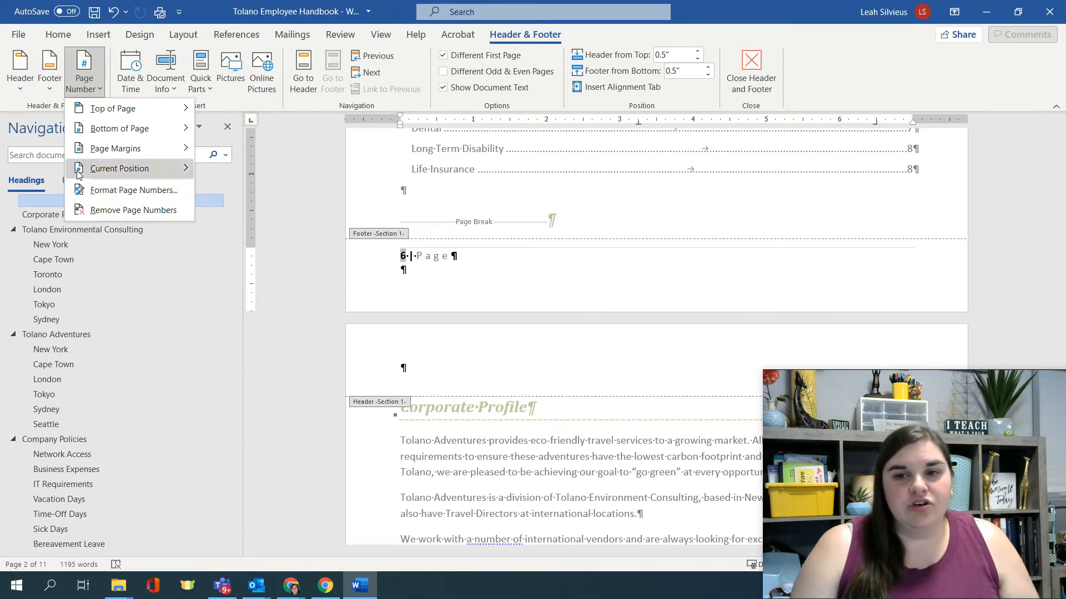
click(91, 190)
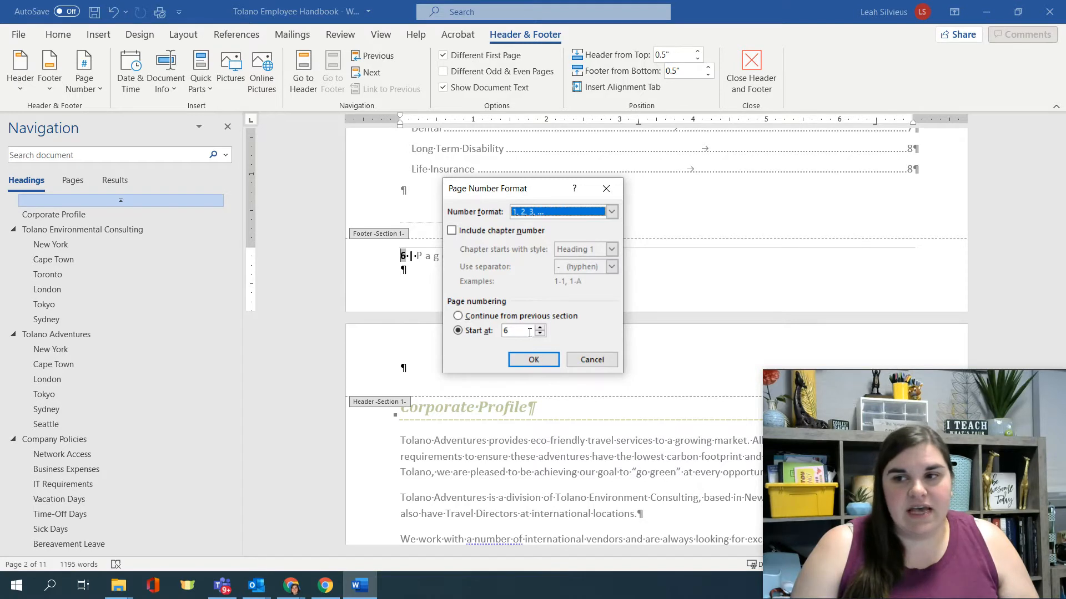
click(557, 213)
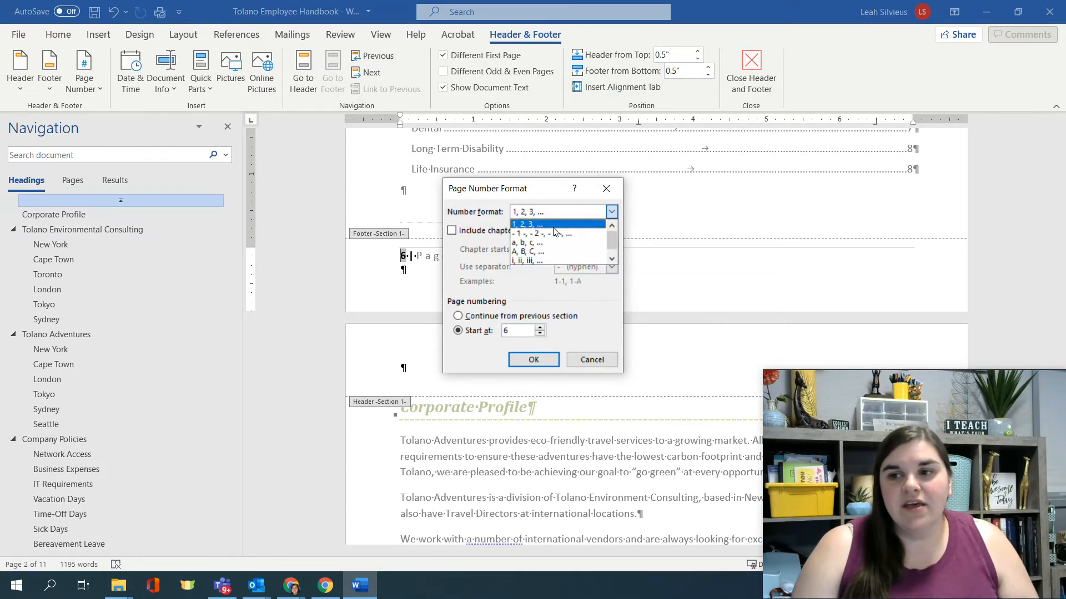
click(550, 225)
click(521, 331)
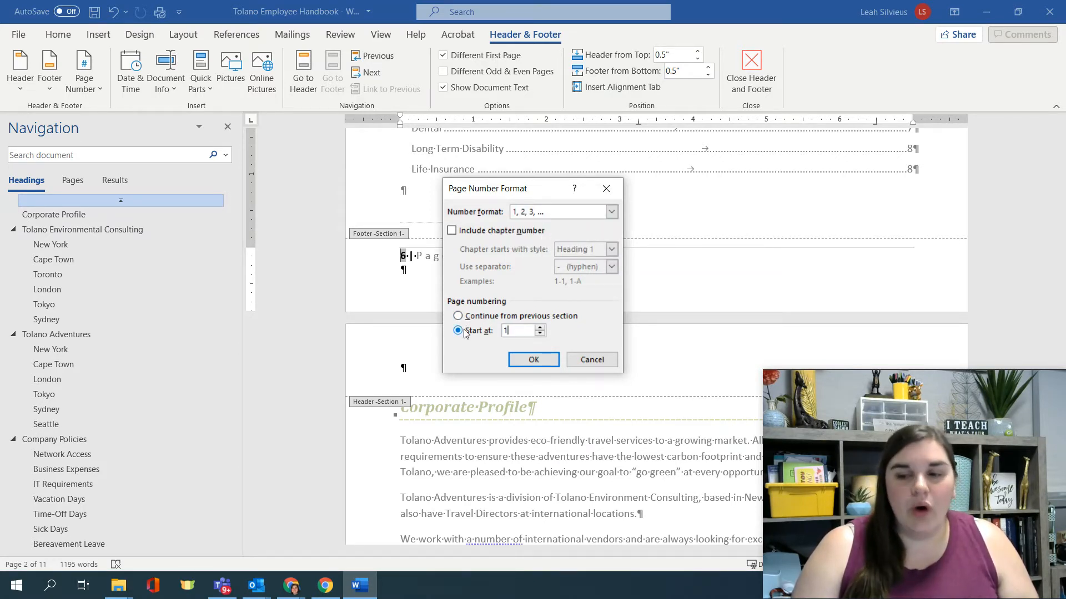
click(533, 360)
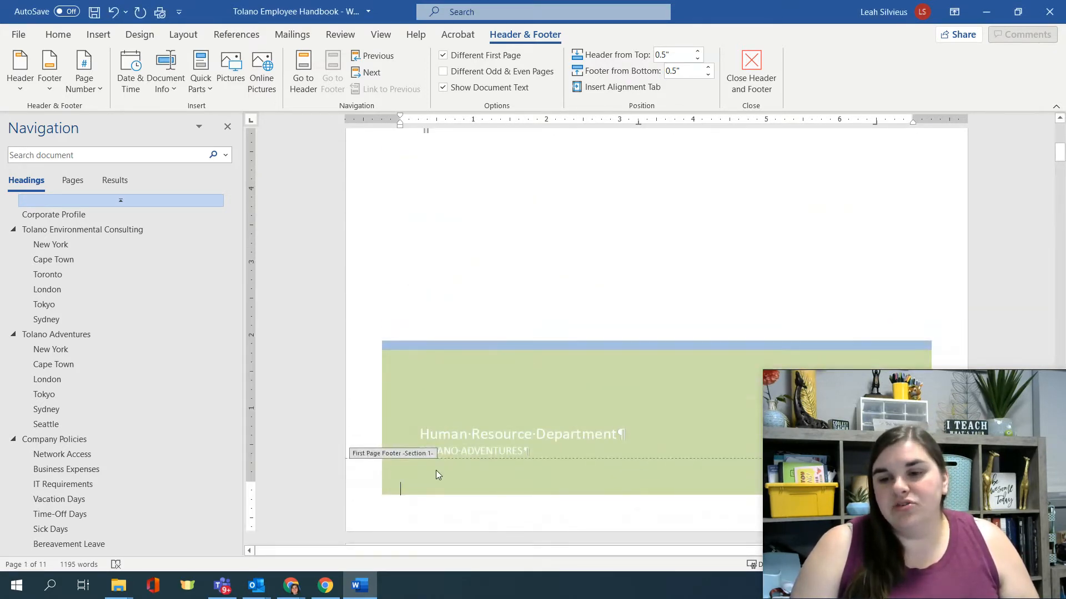
Check the footer page numbers from the cover page through the section 2 footer, following how they run across the section change.
scroll(358, 360, down, 2)
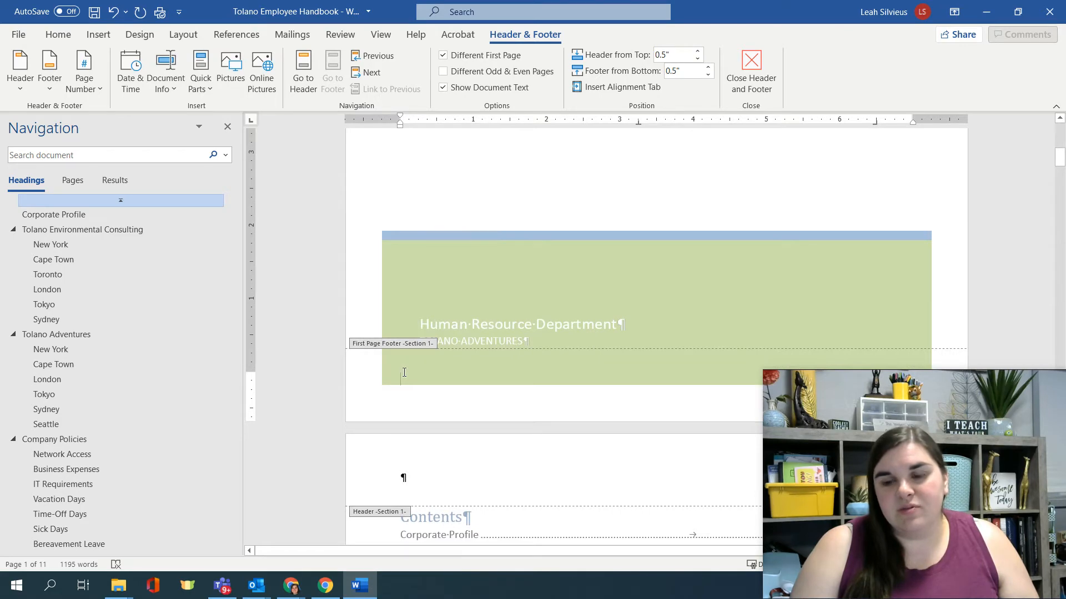
scroll(400, 405, down, 13)
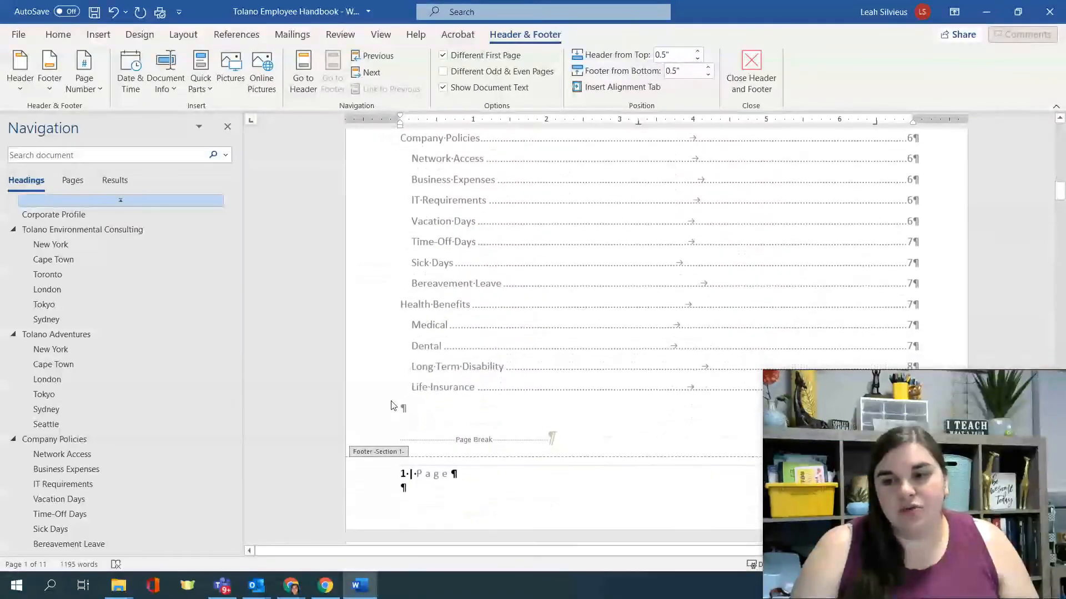
click(396, 450)
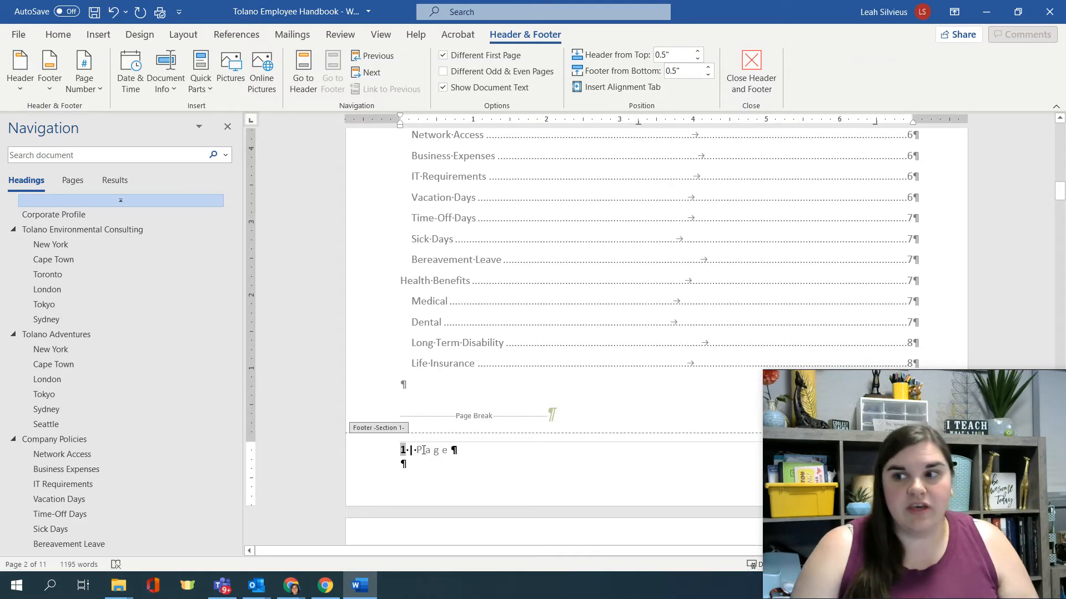
scroll(423, 450, down, 15)
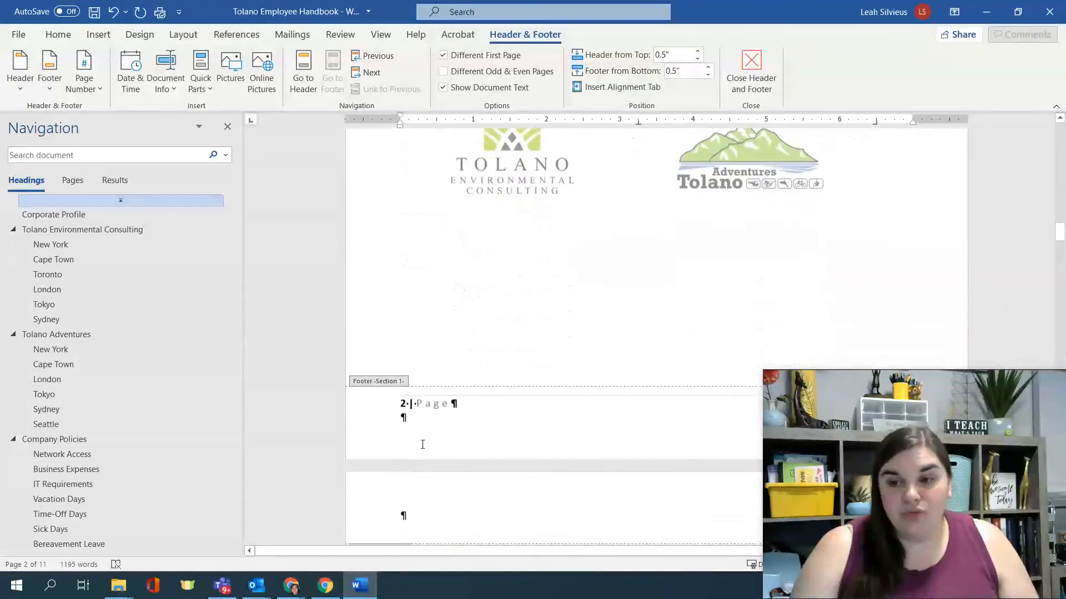
click(383, 390)
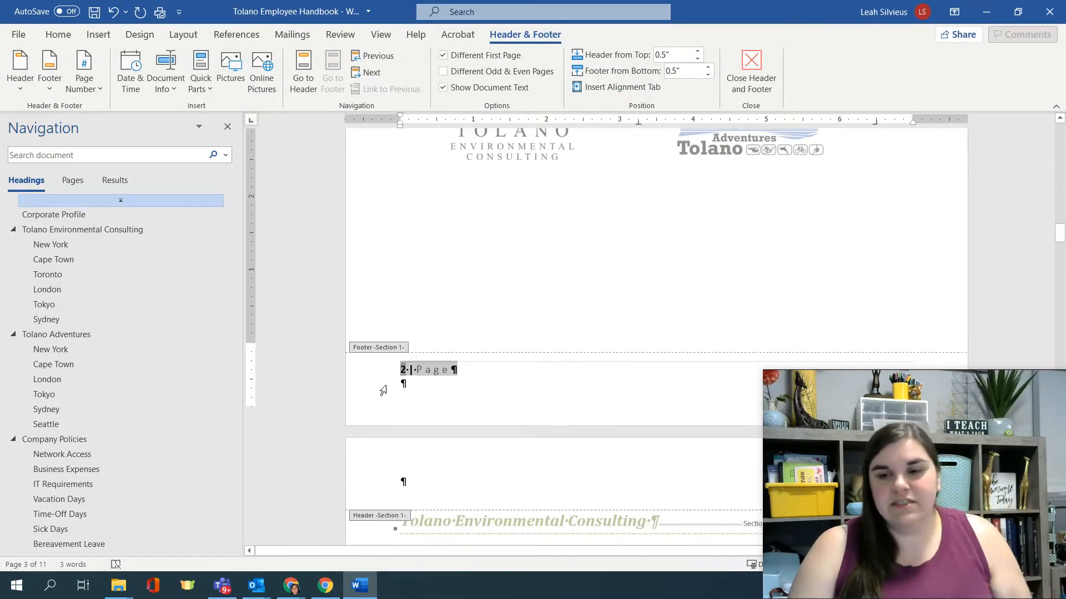
scroll(383, 390, down, 15)
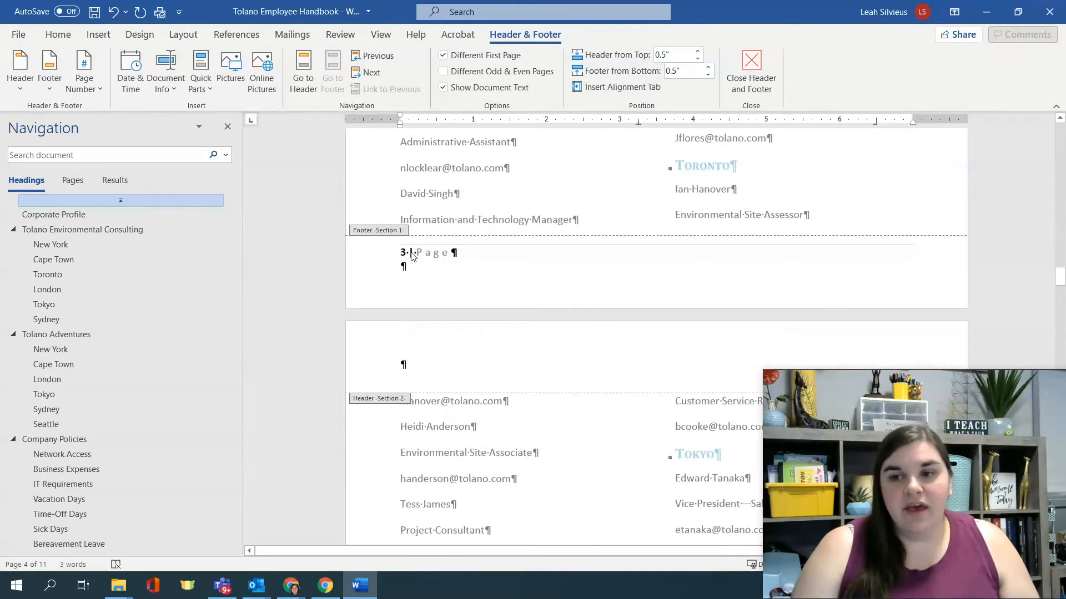
click(411, 253)
click(403, 233)
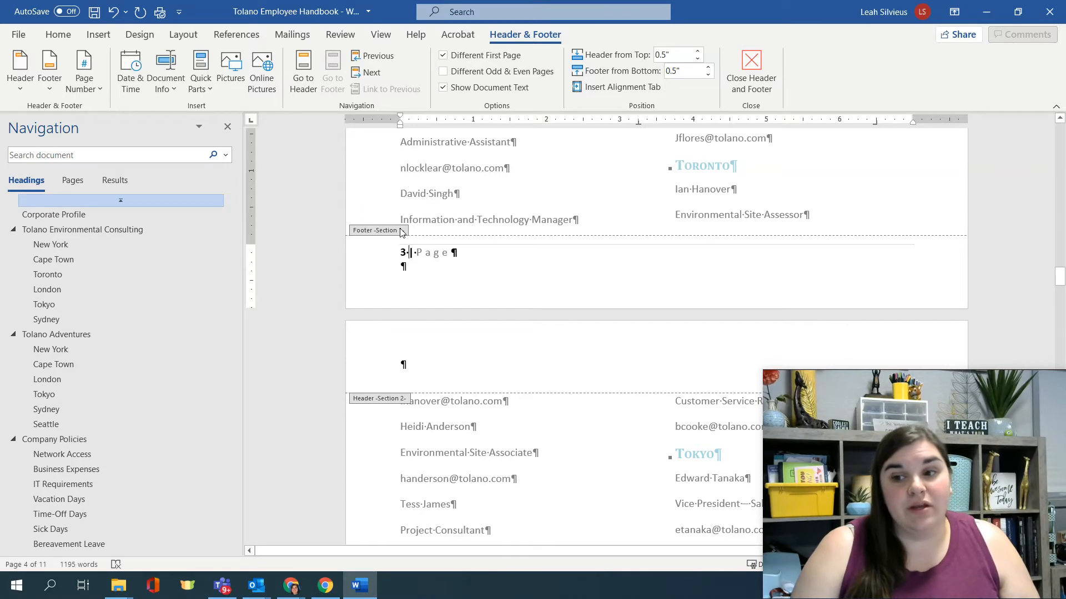
click(394, 402)
click(394, 402)
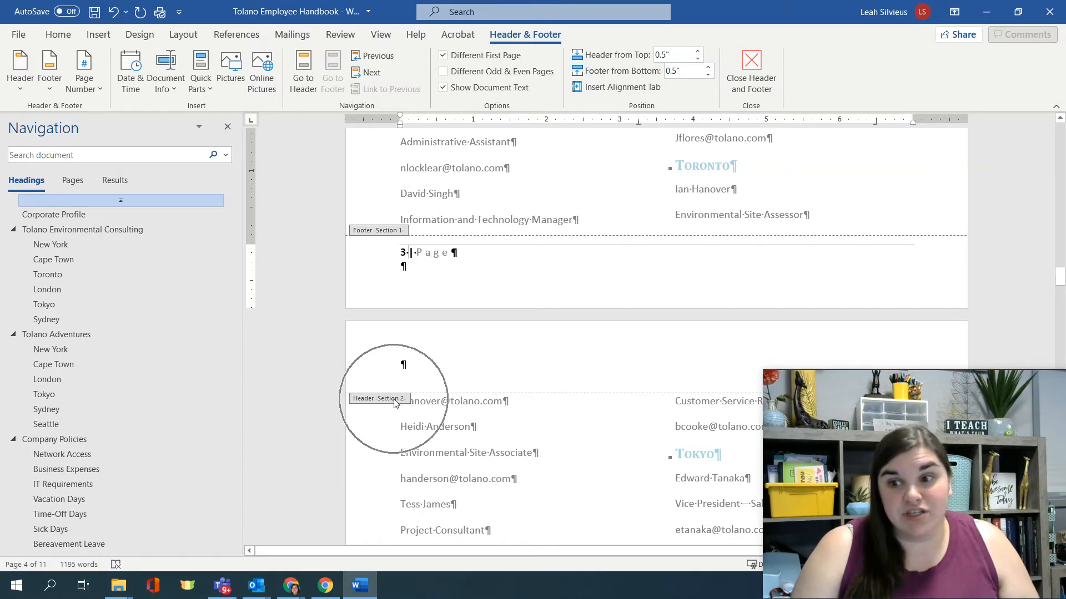
scroll(393, 394, down, 15)
scroll(393, 393, down, 1)
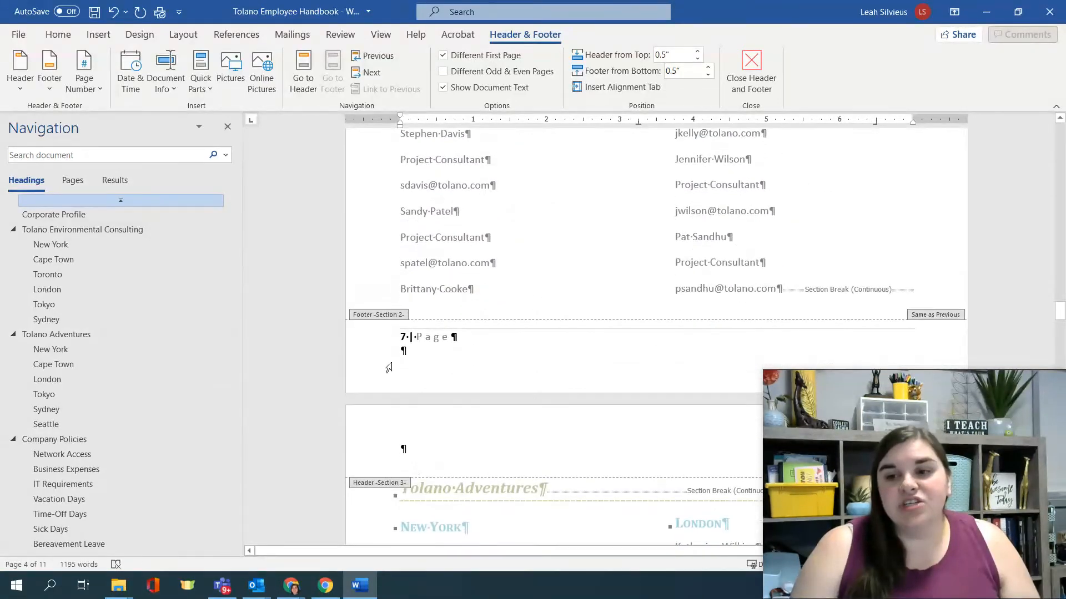
Set the section 2 footer's page numbering to continue from the previous section and check the number on that page.
click(405, 336)
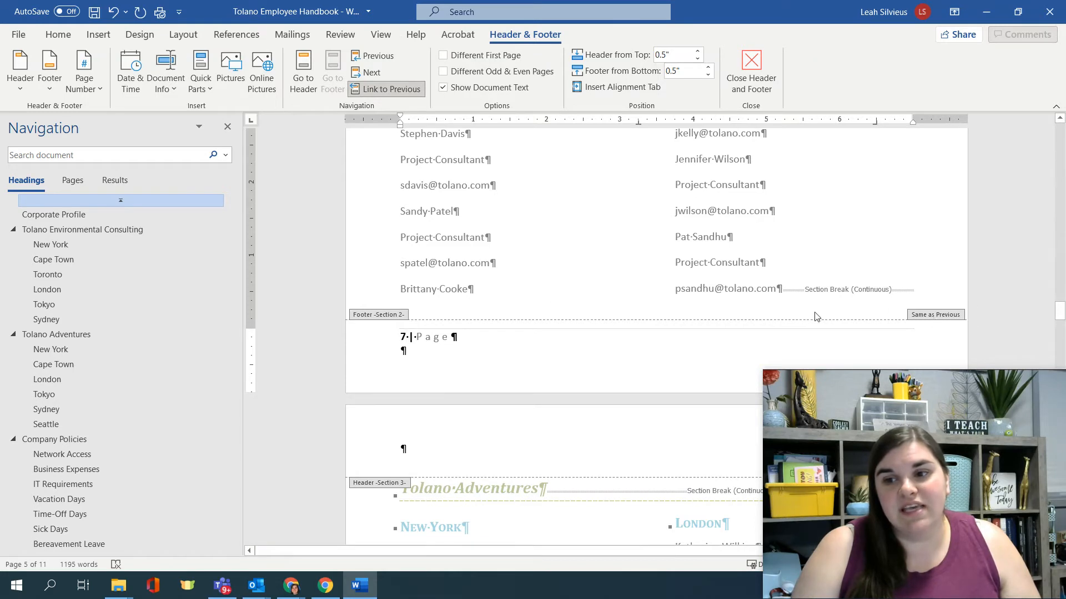
click(400, 339)
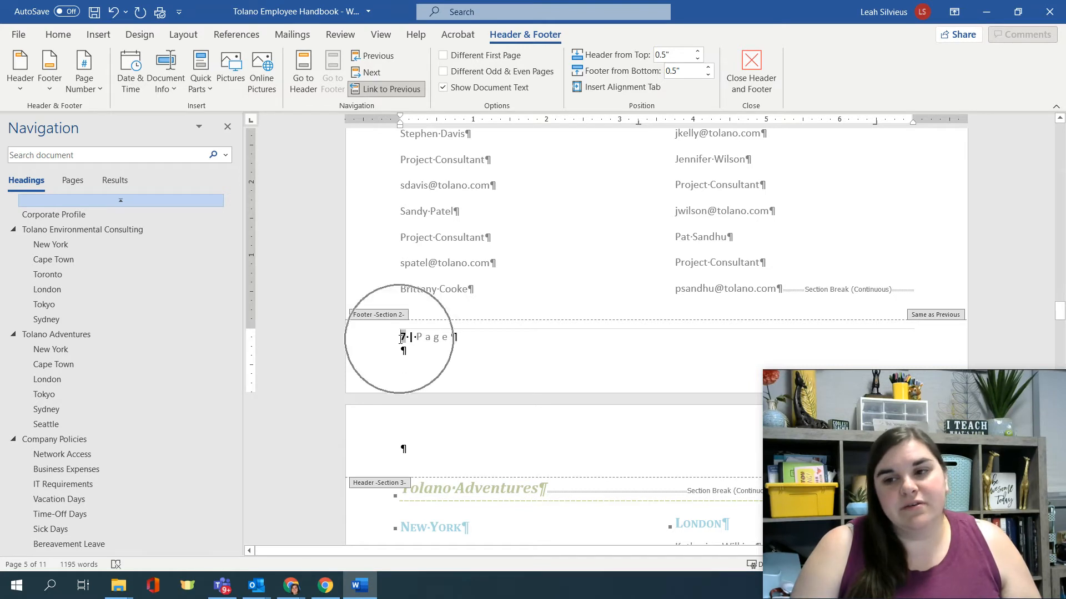
click(85, 89)
click(119, 190)
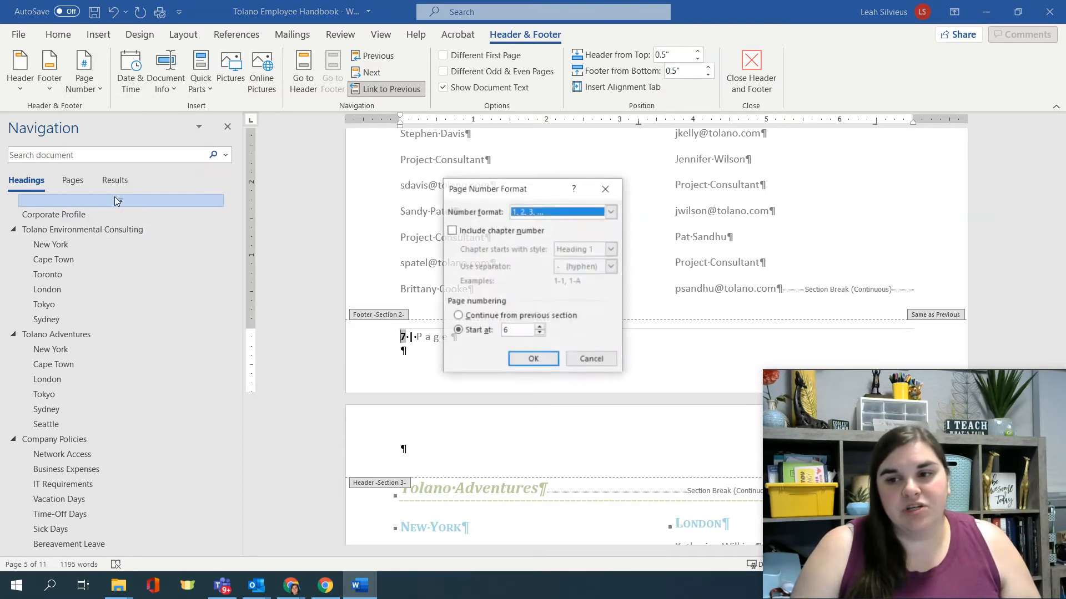
click(475, 333)
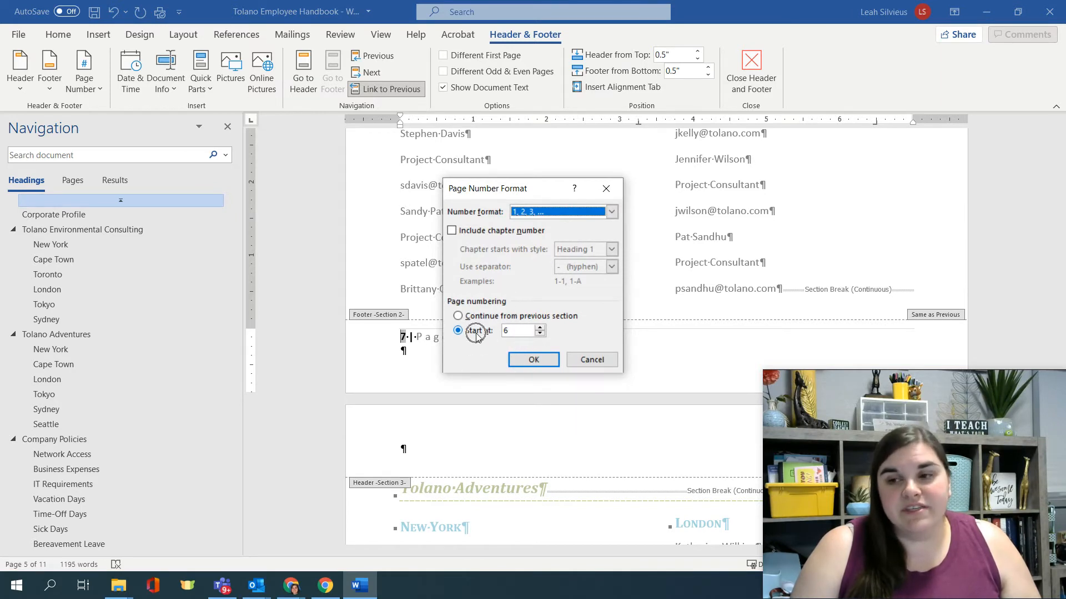
click(470, 316)
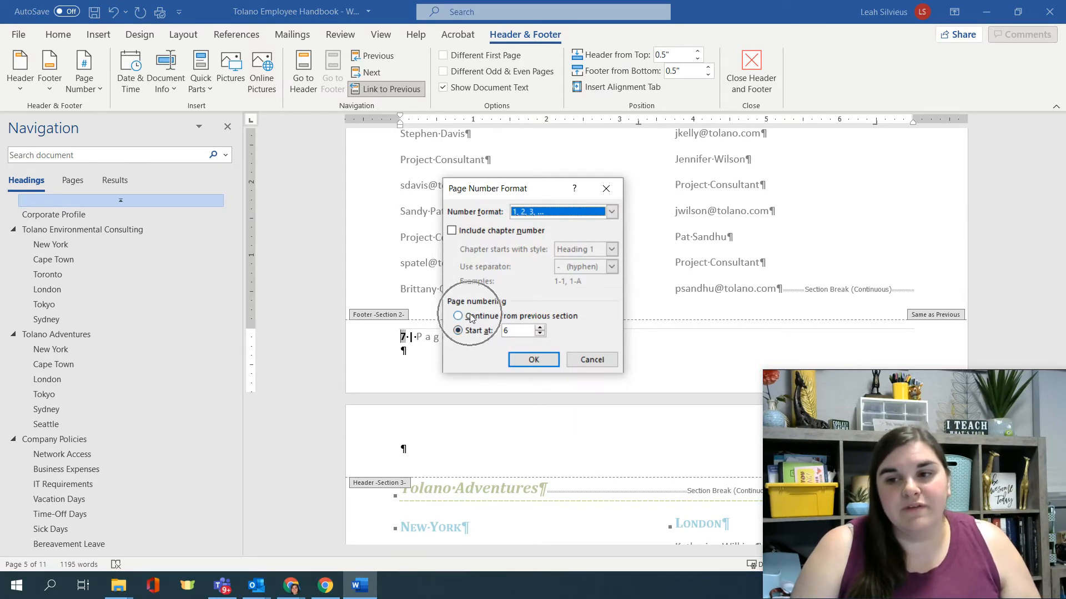
click(532, 359)
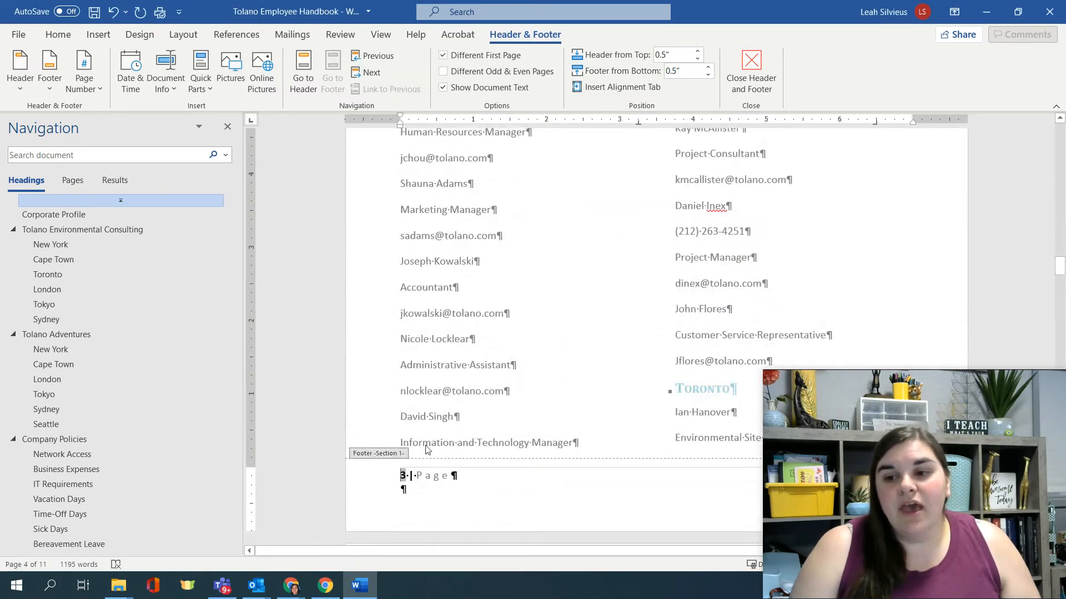
scroll(409, 472, down, 15)
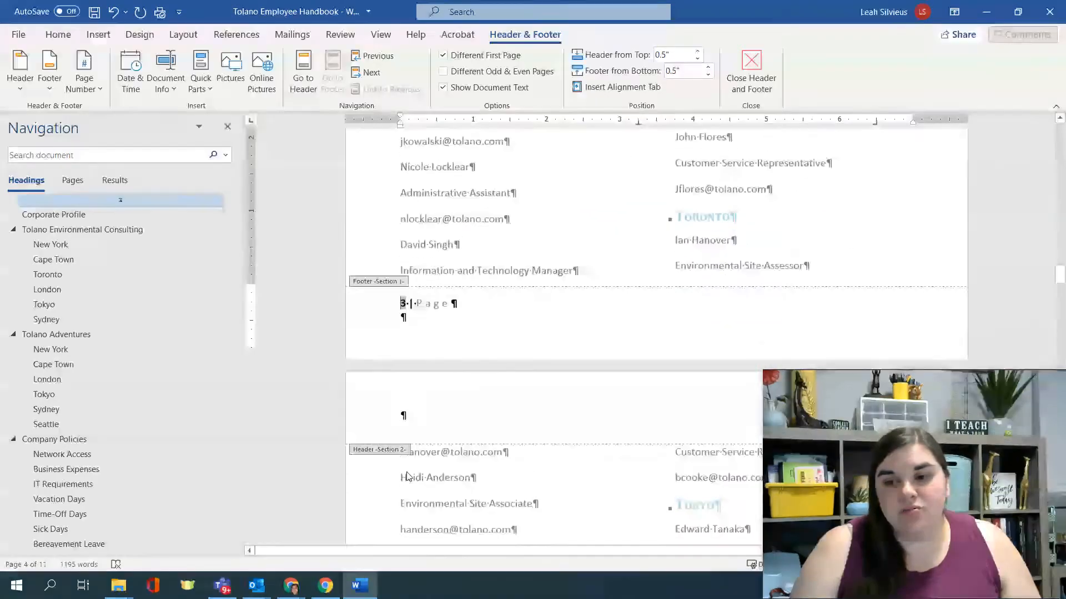
click(398, 340)
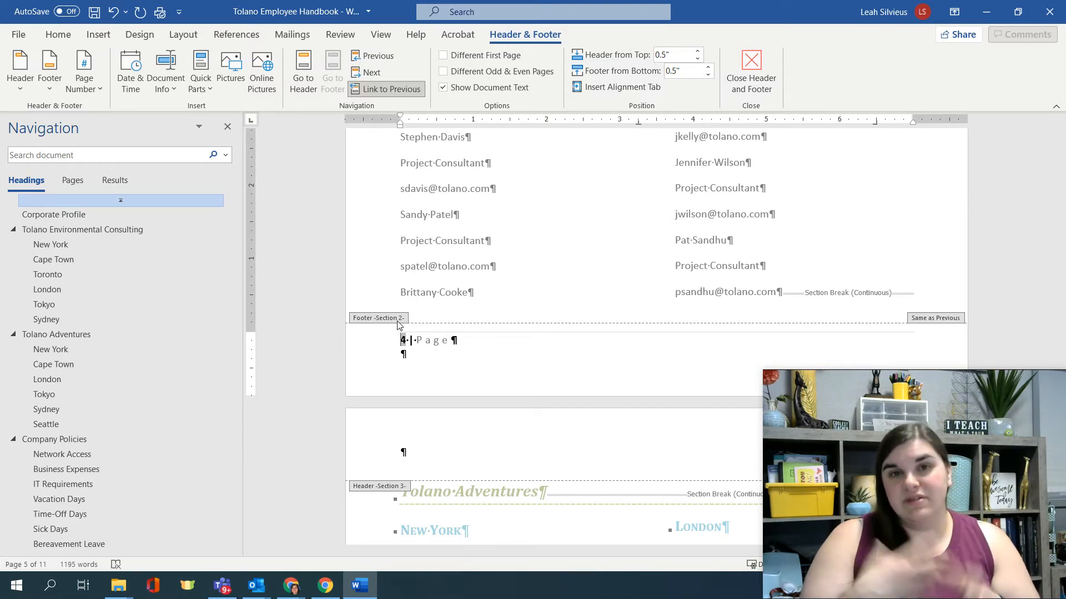
Set the section 3 footer's page numbering to continue from the previous section.
scroll(397, 325, down, 10)
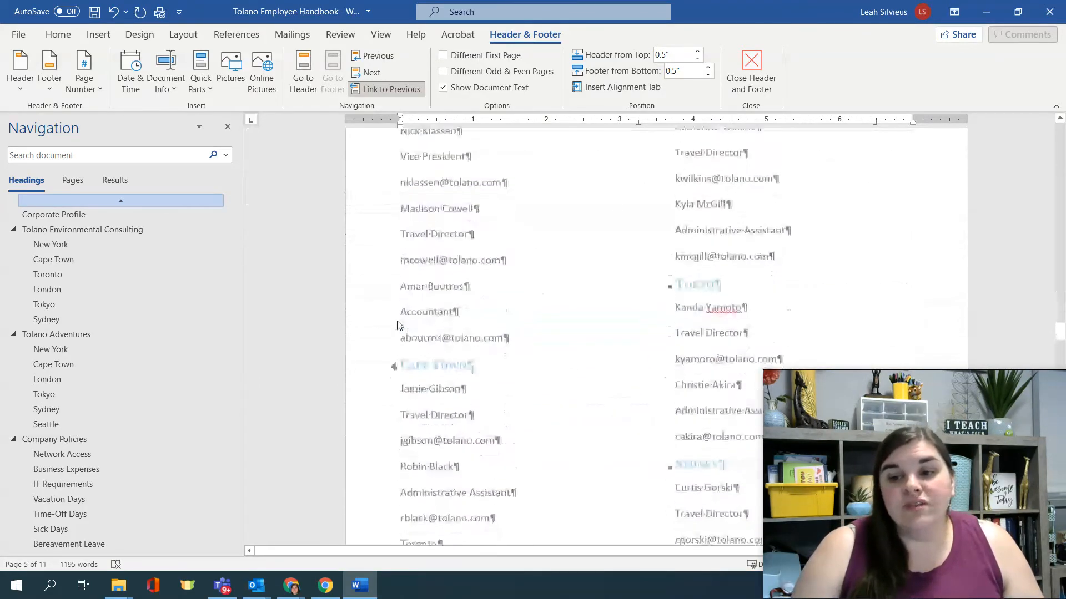
click(403, 388)
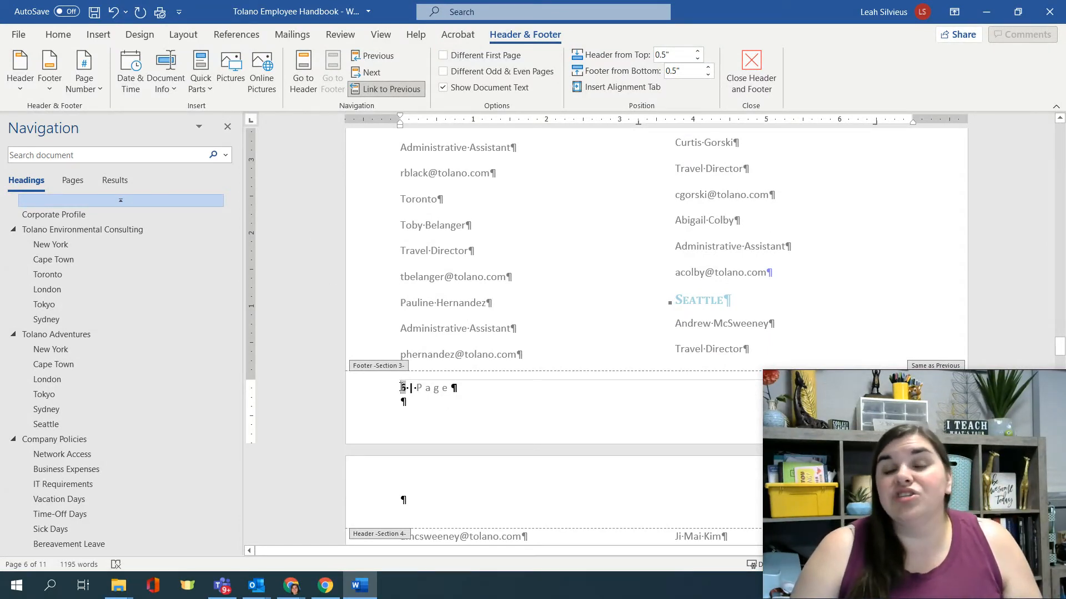
click(84, 75)
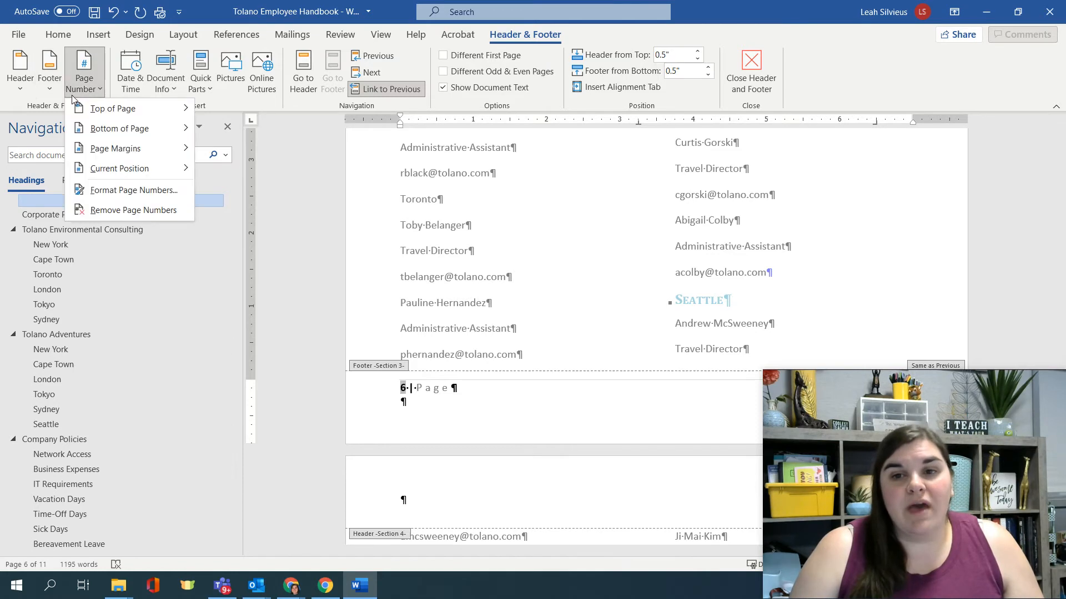
click(123, 189)
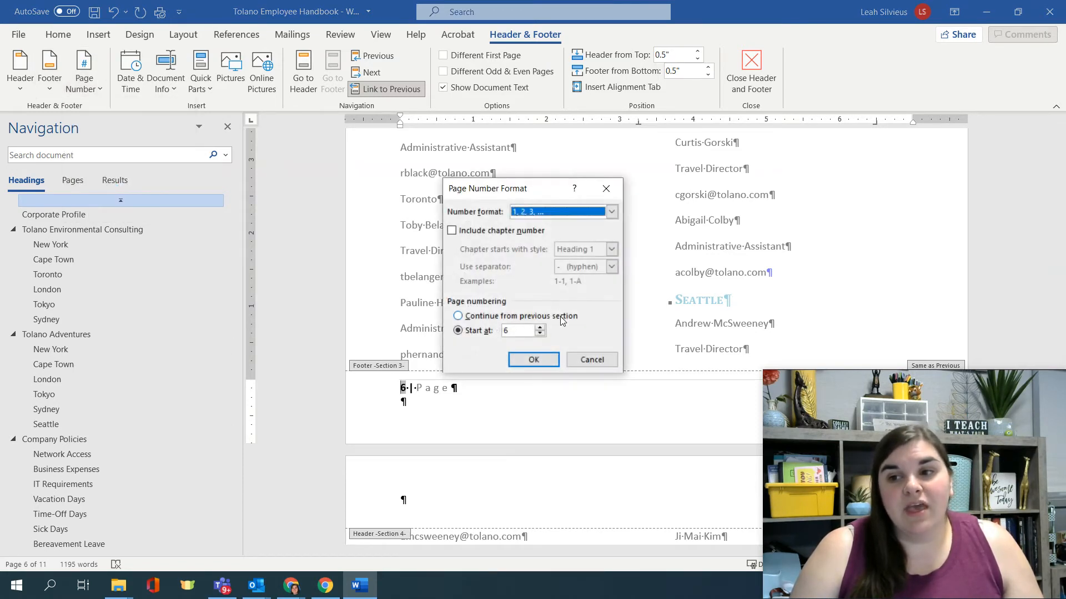
click(534, 360)
Set the section 4 footer's page numbering to continue from the previous section.
scroll(551, 361, down, 3)
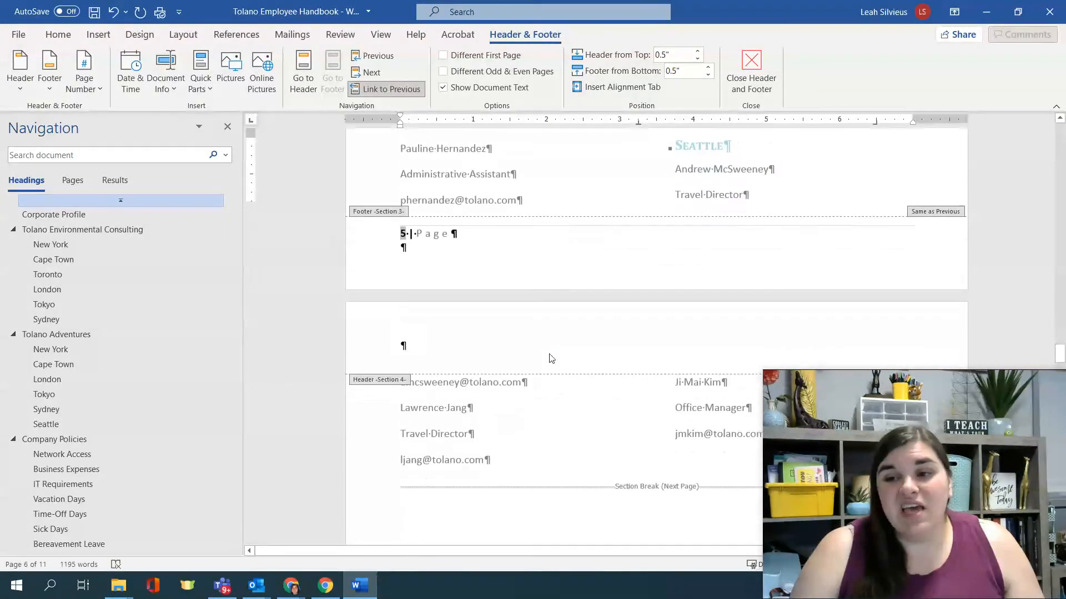
scroll(551, 359, down, 10)
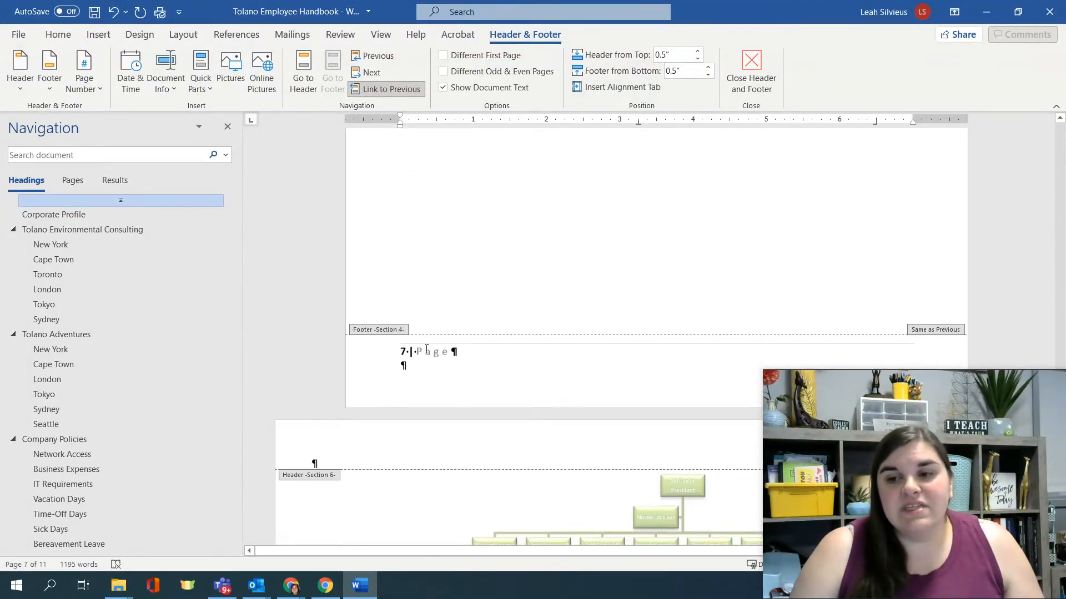
click(403, 339)
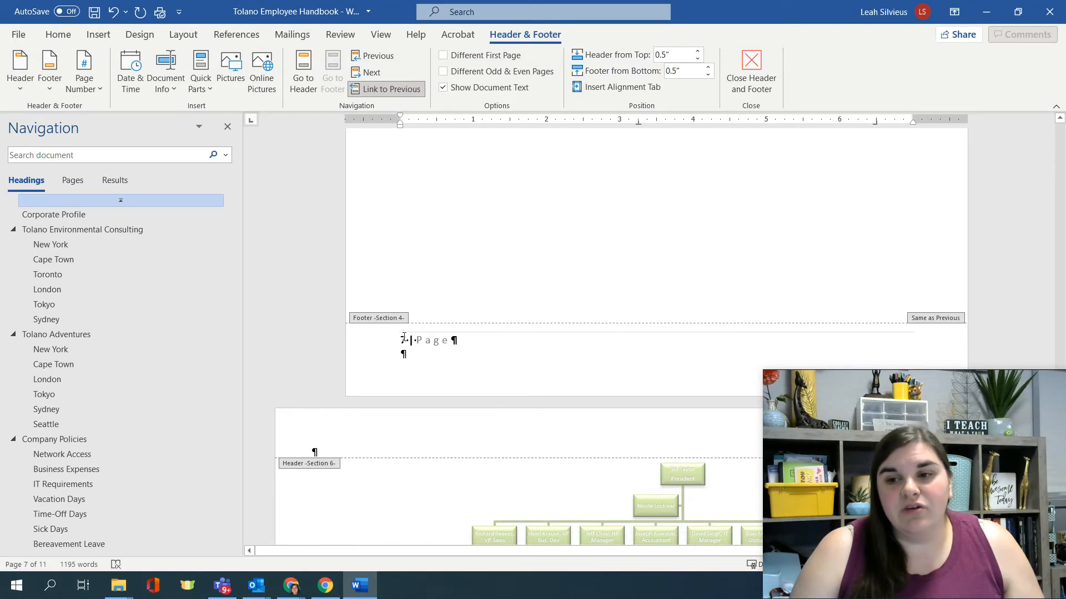
click(81, 89)
click(133, 190)
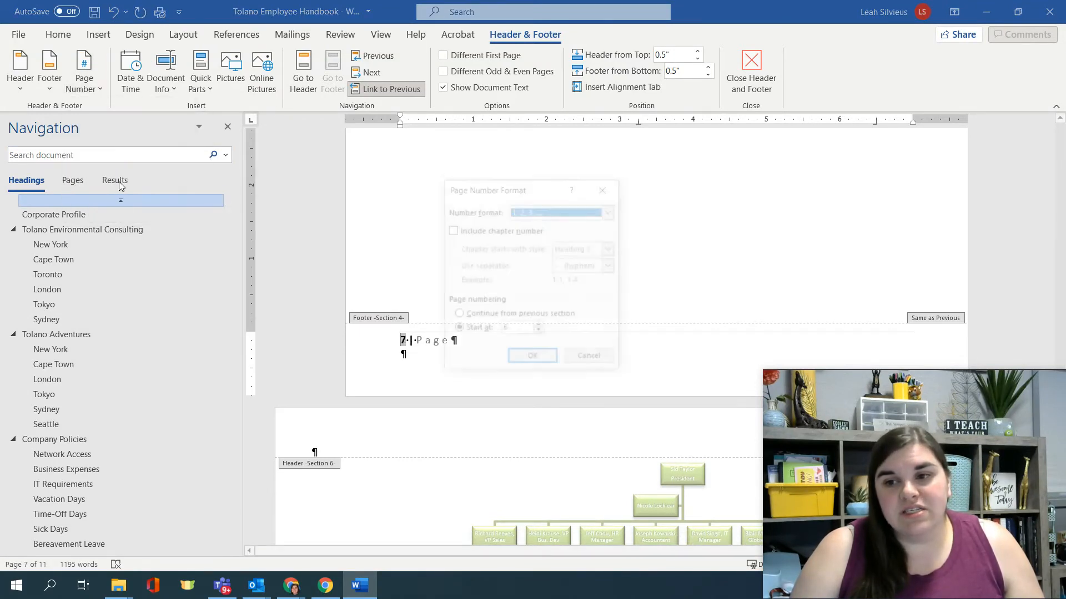
click(485, 316)
click(549, 365)
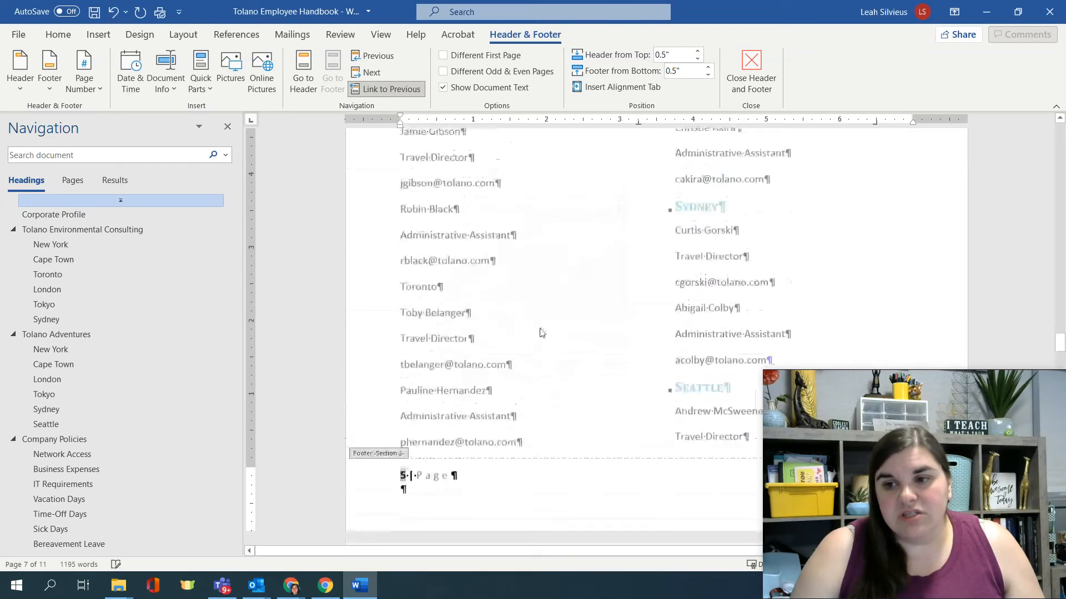
Make the page numbering in the section 6 footer, on the organization chart page, continue from the previous section.
scroll(447, 225, down, 3)
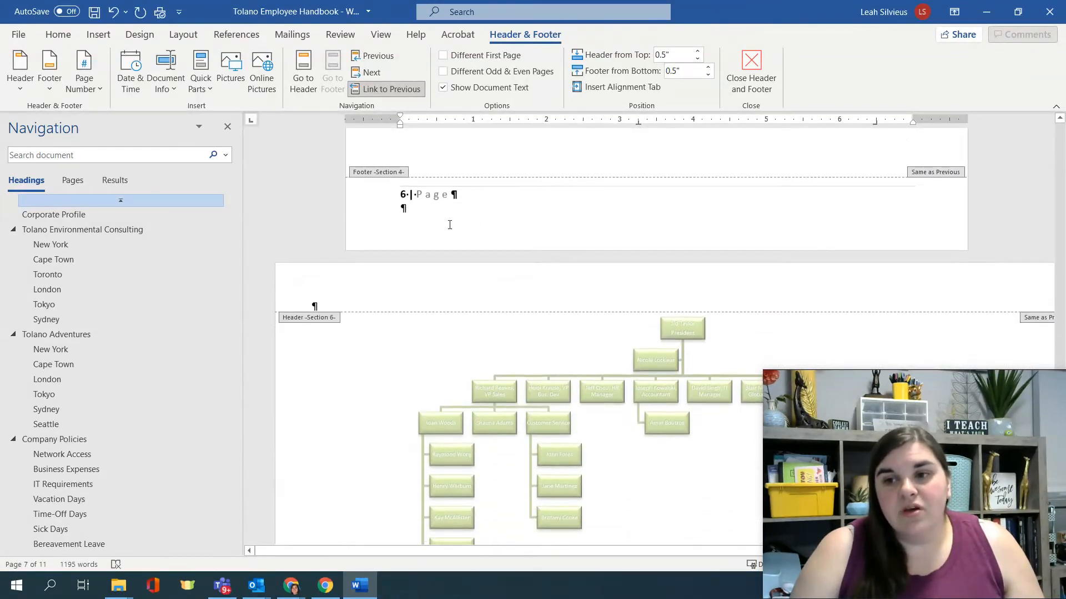
scroll(420, 221, down, 6)
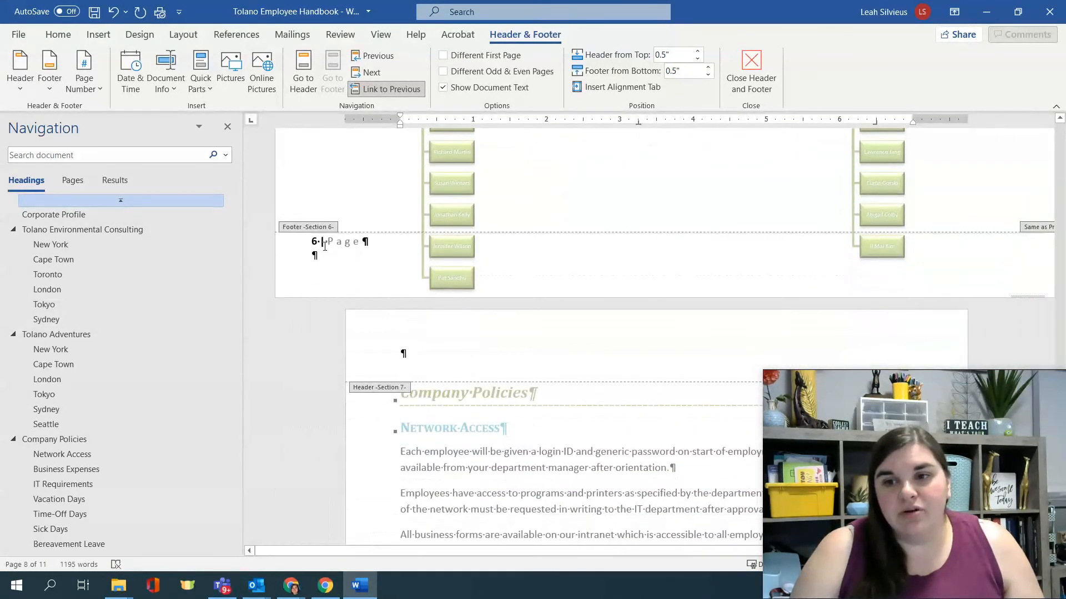
click(86, 92)
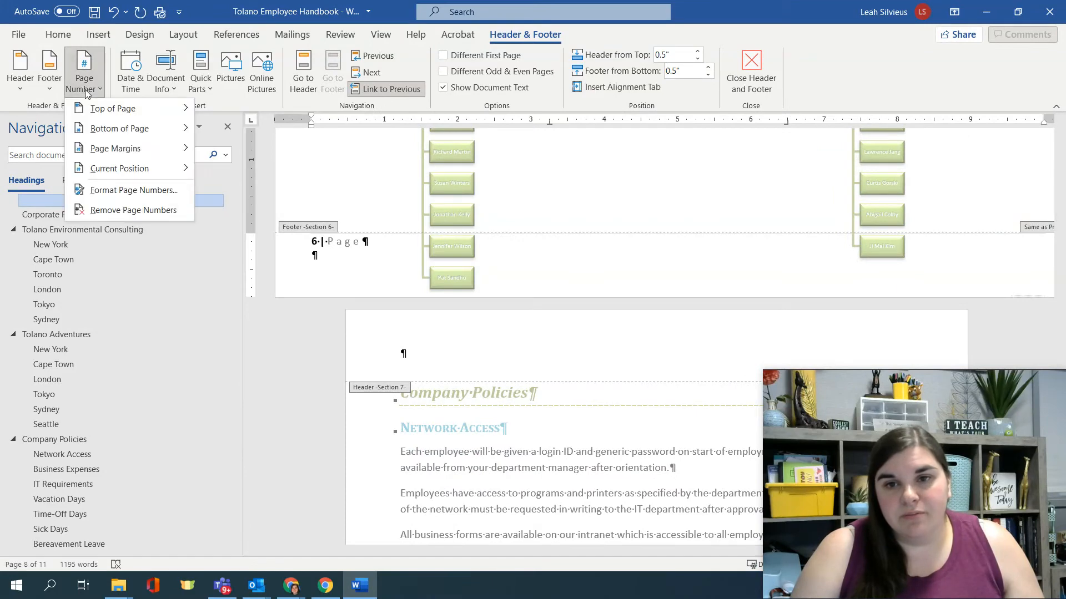
click(133, 190)
click(522, 317)
click(533, 360)
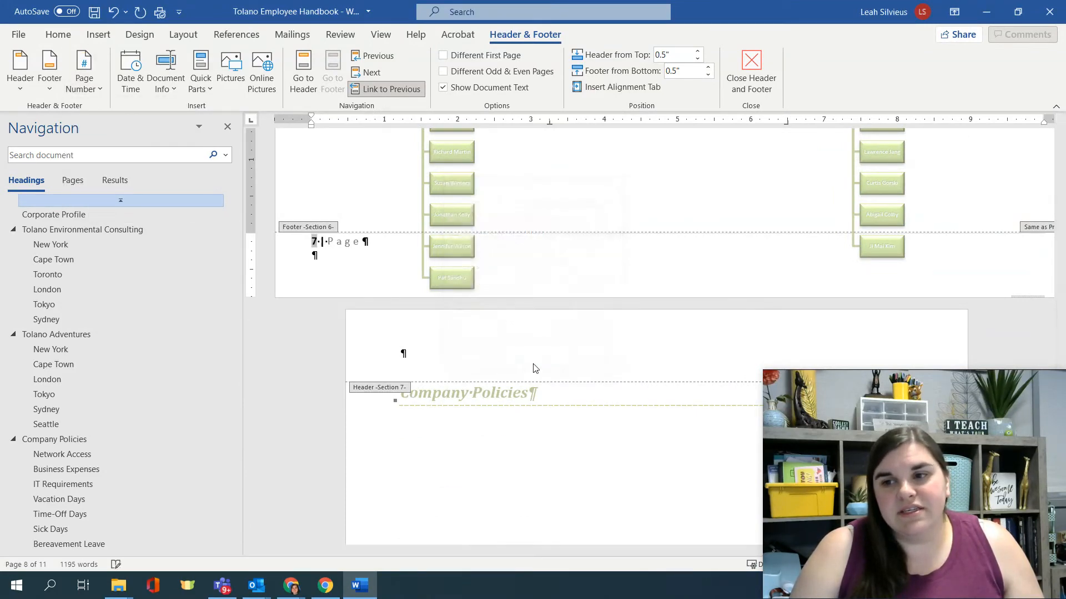
Make the page numbering in the section 7 footer, under Company Policies, continue from the previous section.
scroll(534, 367, up, 4)
scroll(324, 441, down, 15)
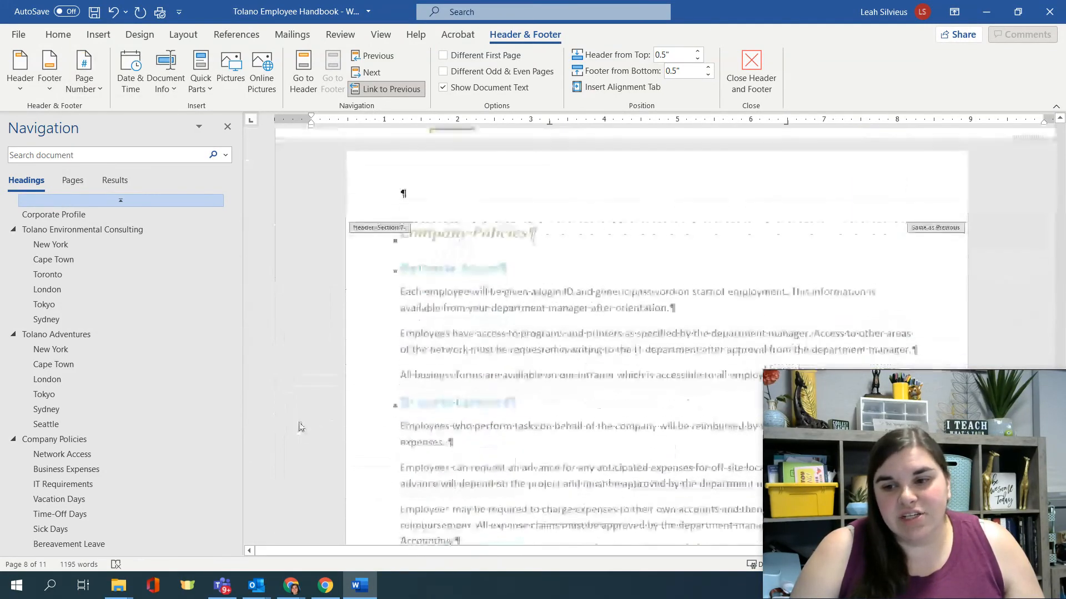
click(402, 303)
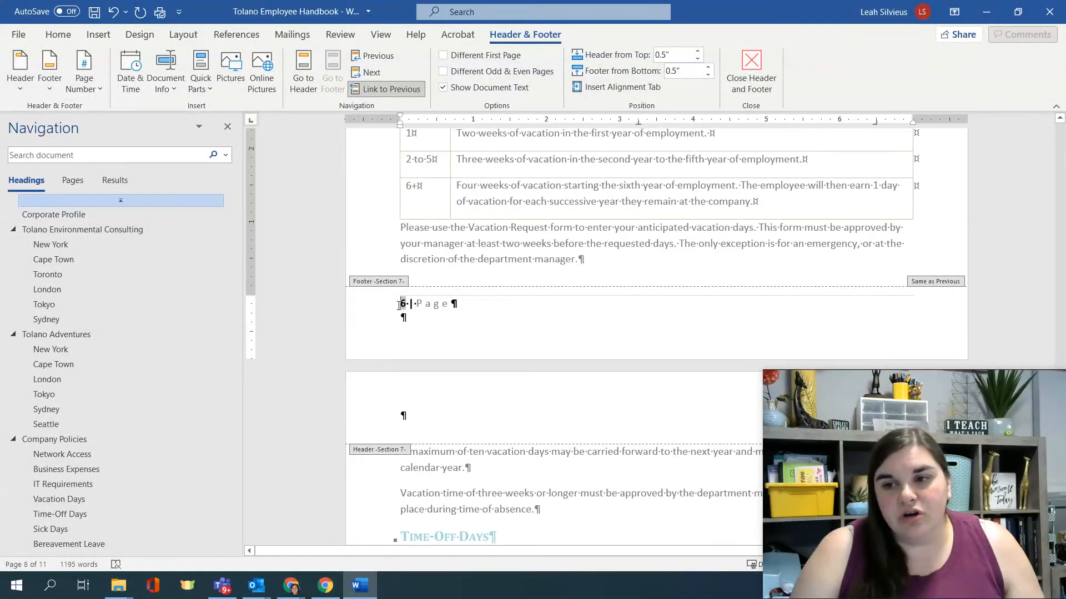
click(83, 84)
click(133, 188)
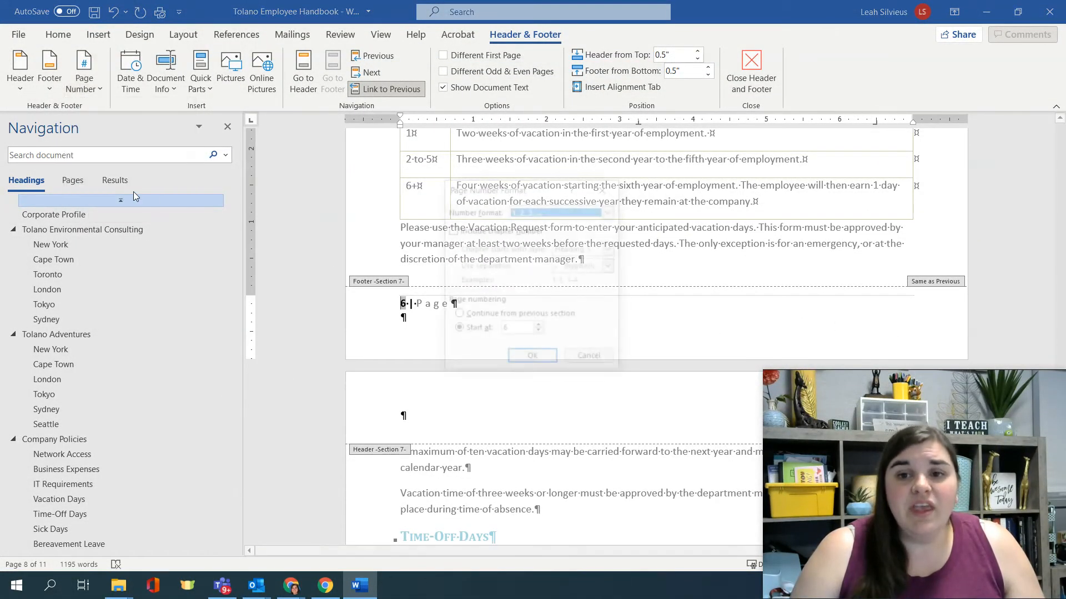
click(530, 317)
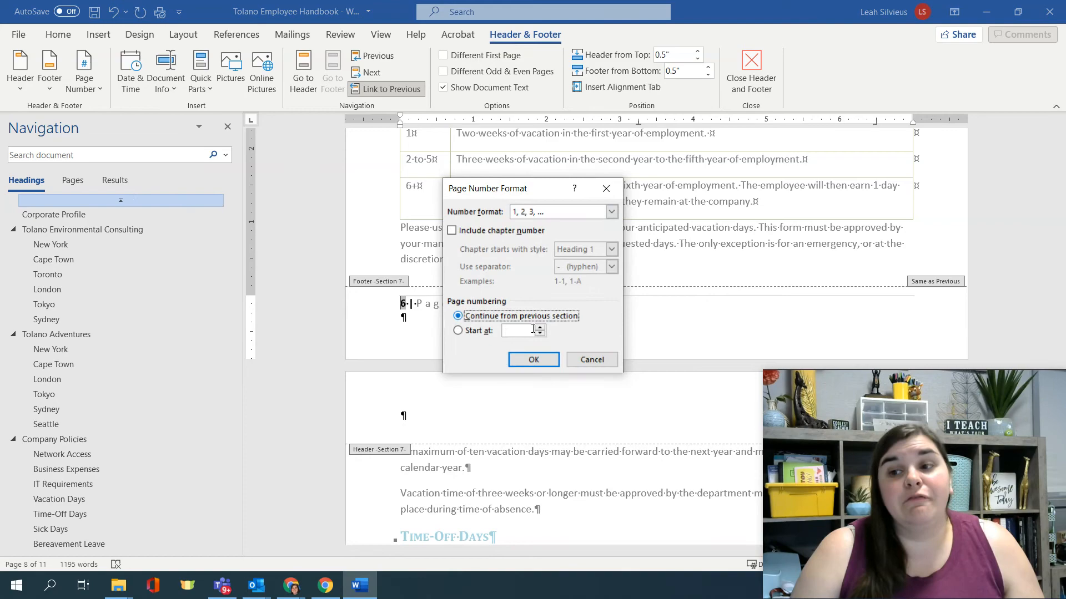
click(533, 359)
scroll(434, 410, down, 10)
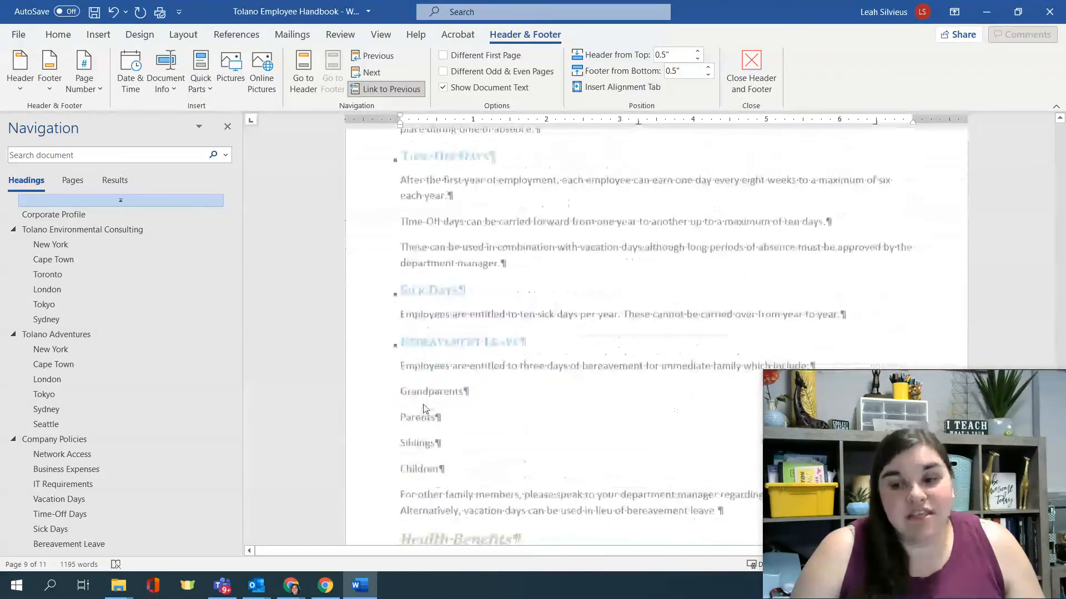
Check the footer page numbers from the last page back through all sections to the table of contents.
scroll(402, 452, down, 10)
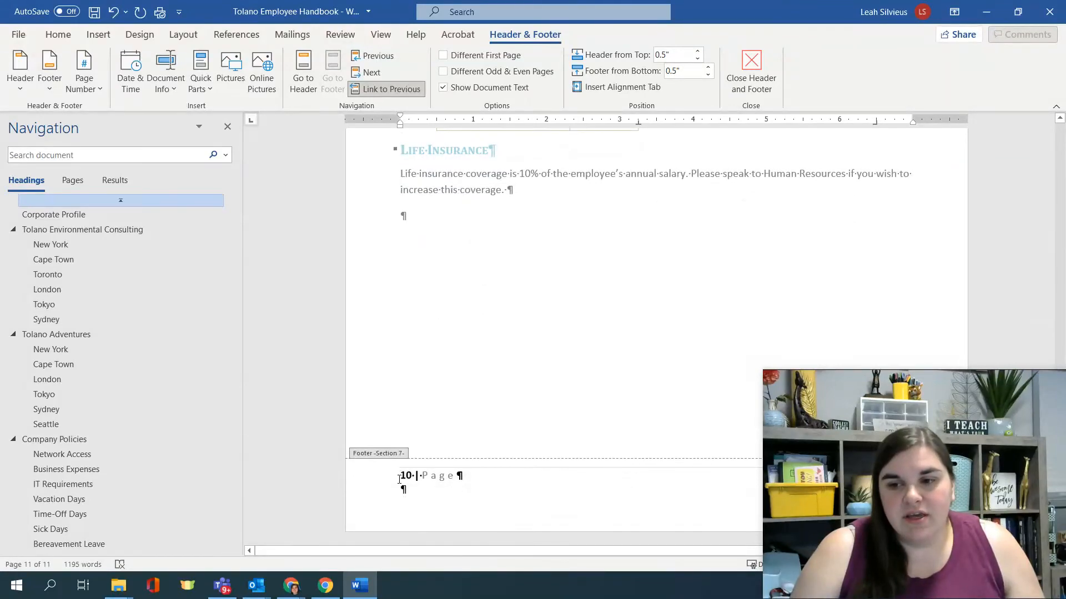
click(399, 479)
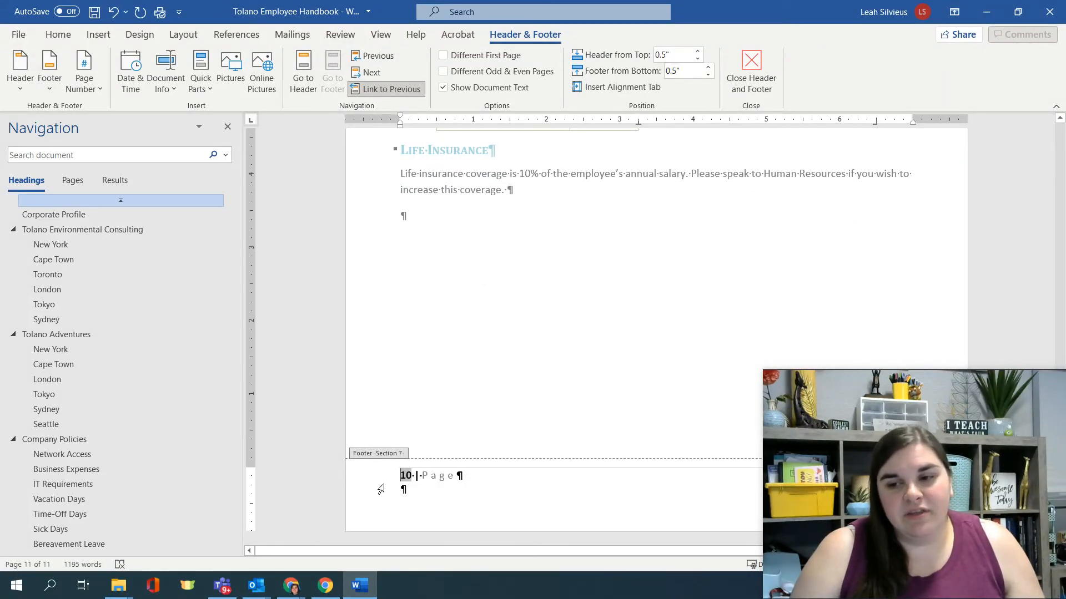
scroll(421, 444, up, 12)
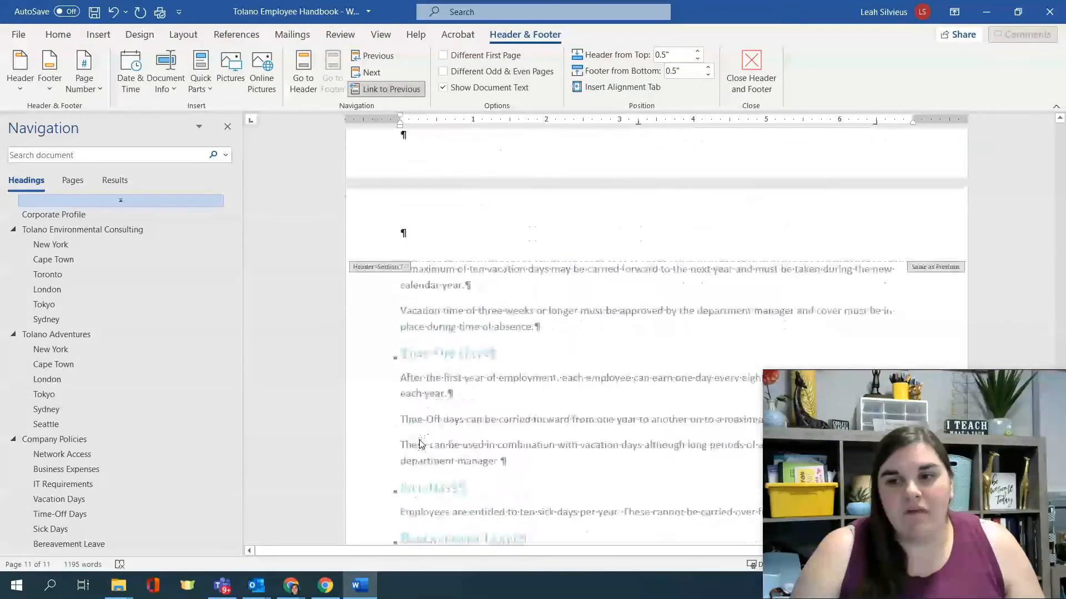
scroll(420, 444, up, 15)
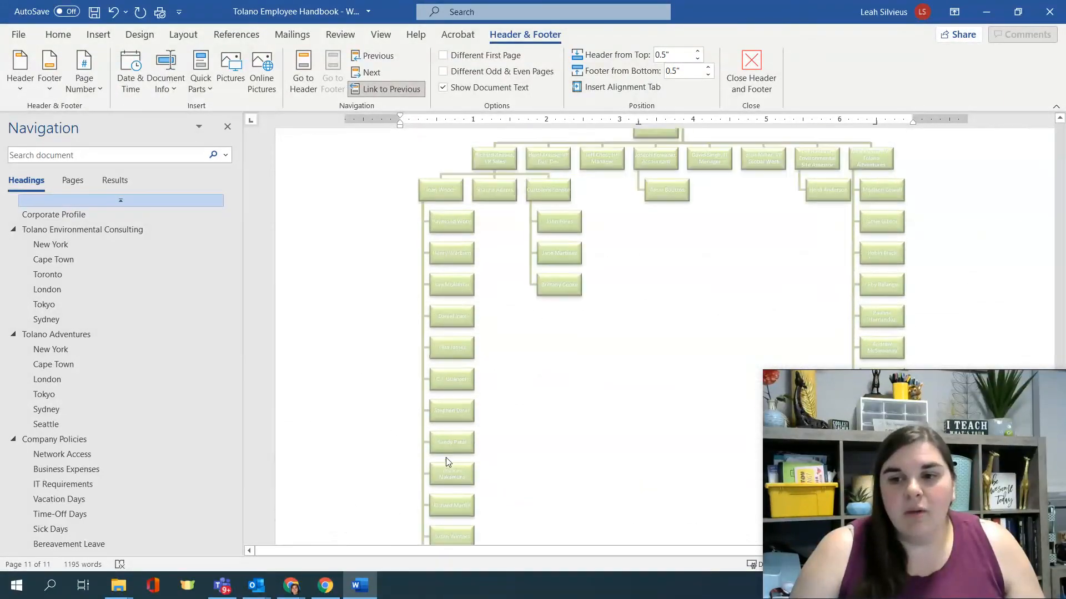
scroll(433, 461, up, 15)
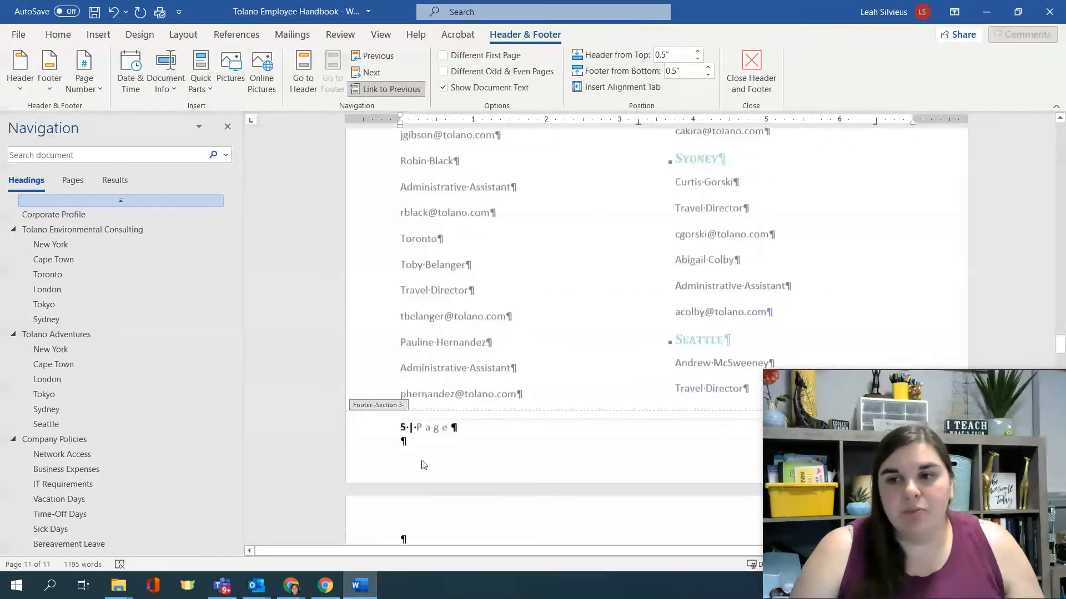
scroll(421, 464, up, 15)
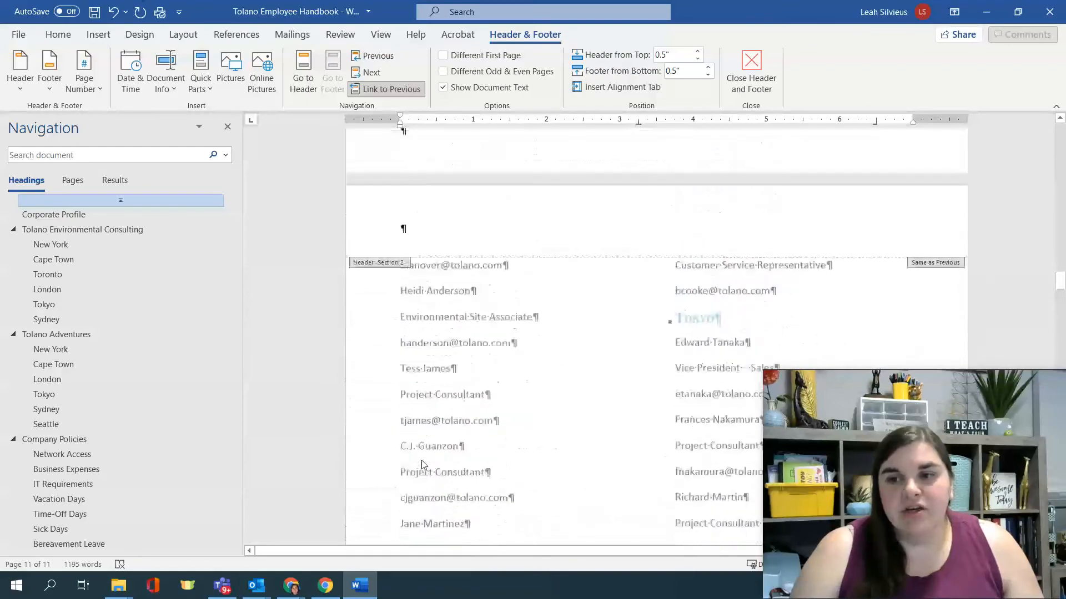
scroll(422, 465, up, 15)
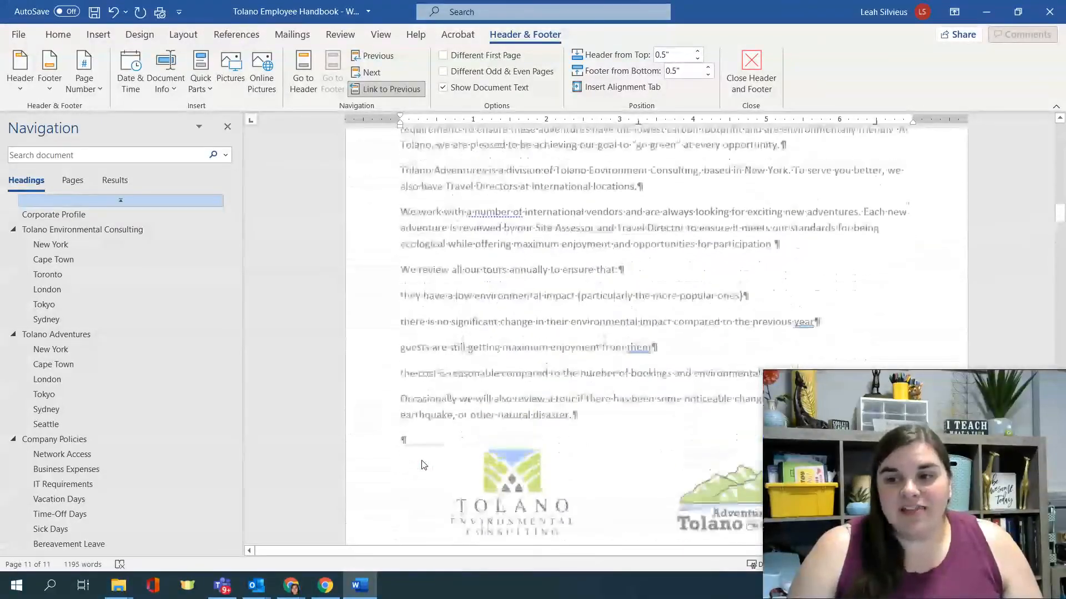
scroll(422, 464, up, 15)
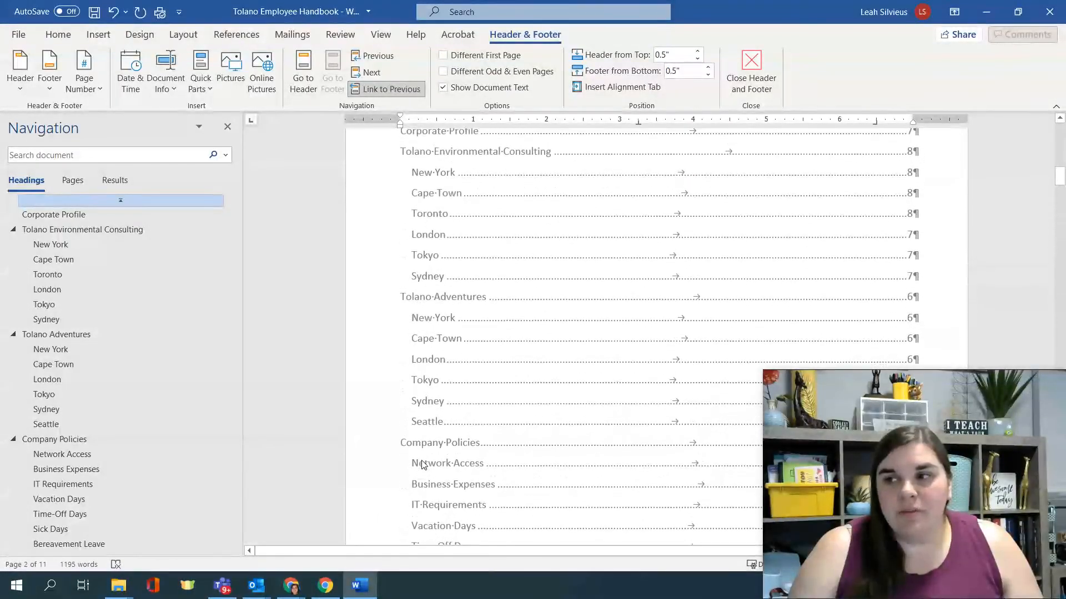
Exit footer editing and update the table of contents on page 2, refreshing the page numbers only.
double_click(421, 464)
scroll(510, 382, up, 4)
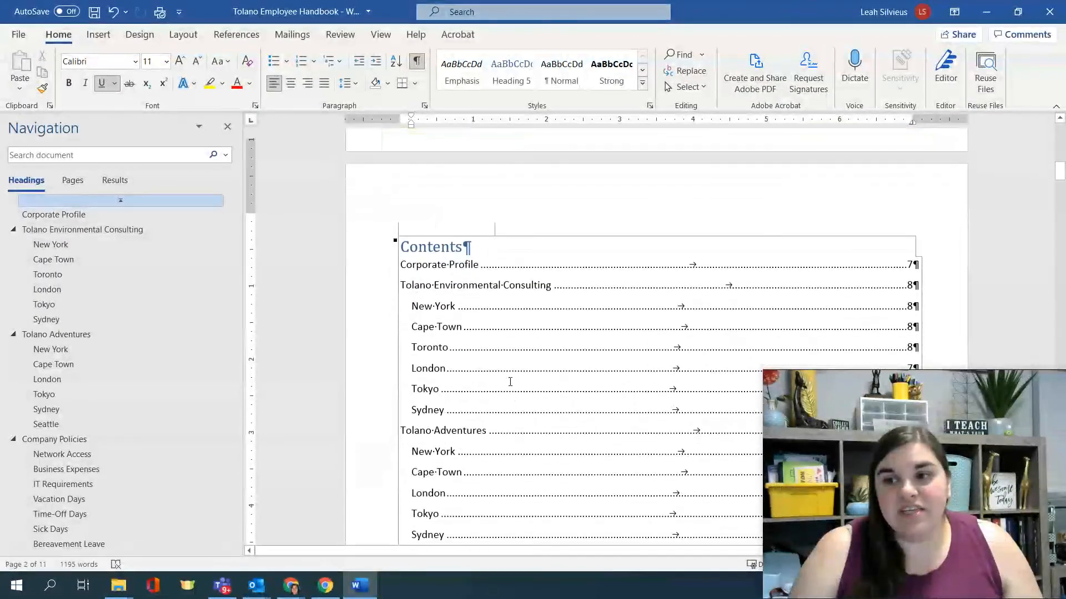
scroll(510, 382, down, 1)
click(514, 376)
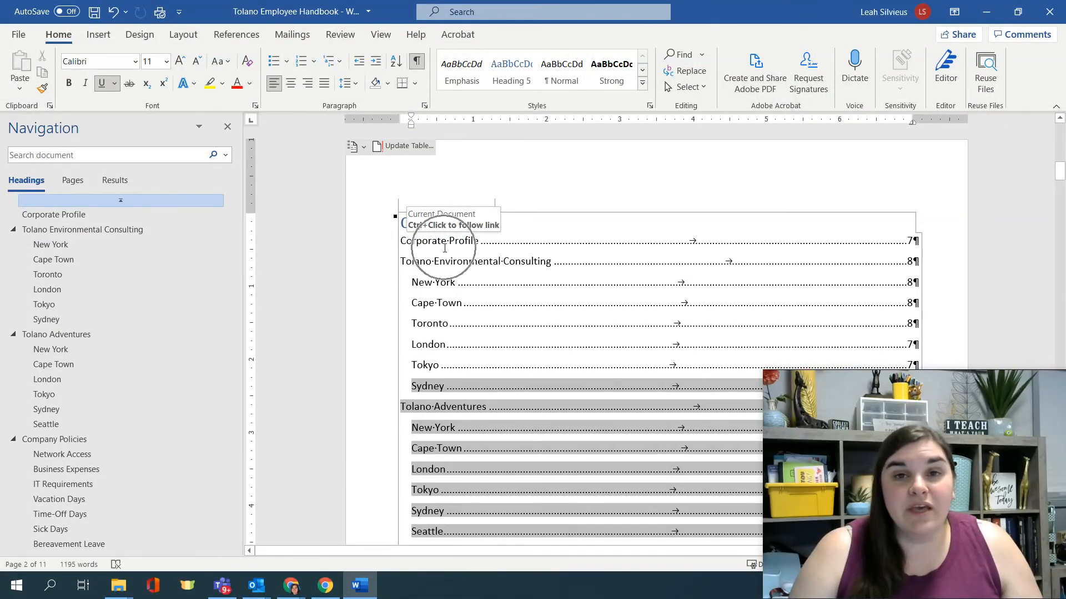
click(447, 346)
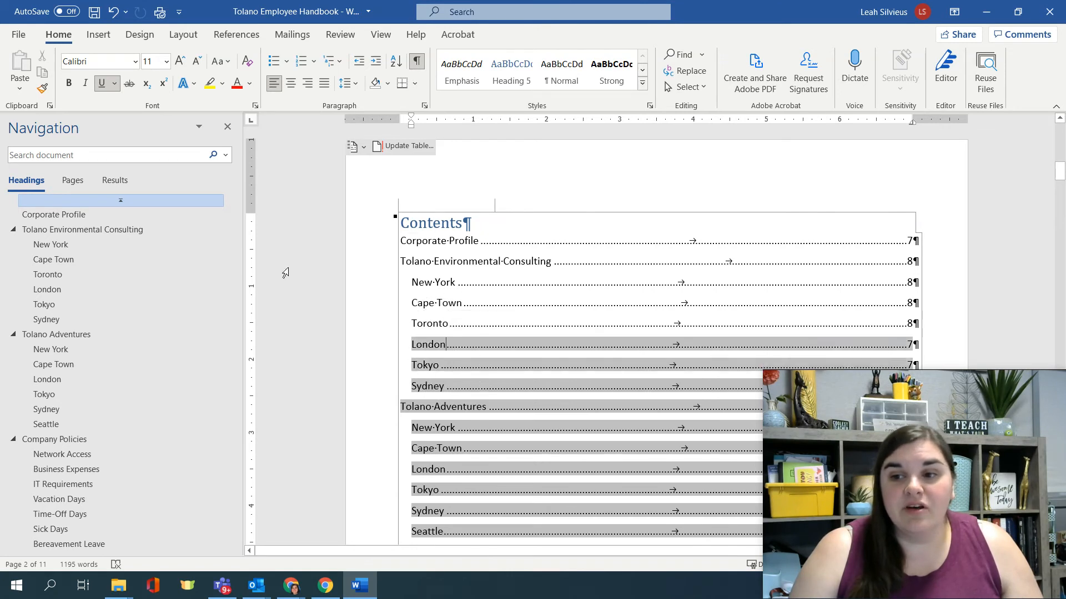
click(444, 218)
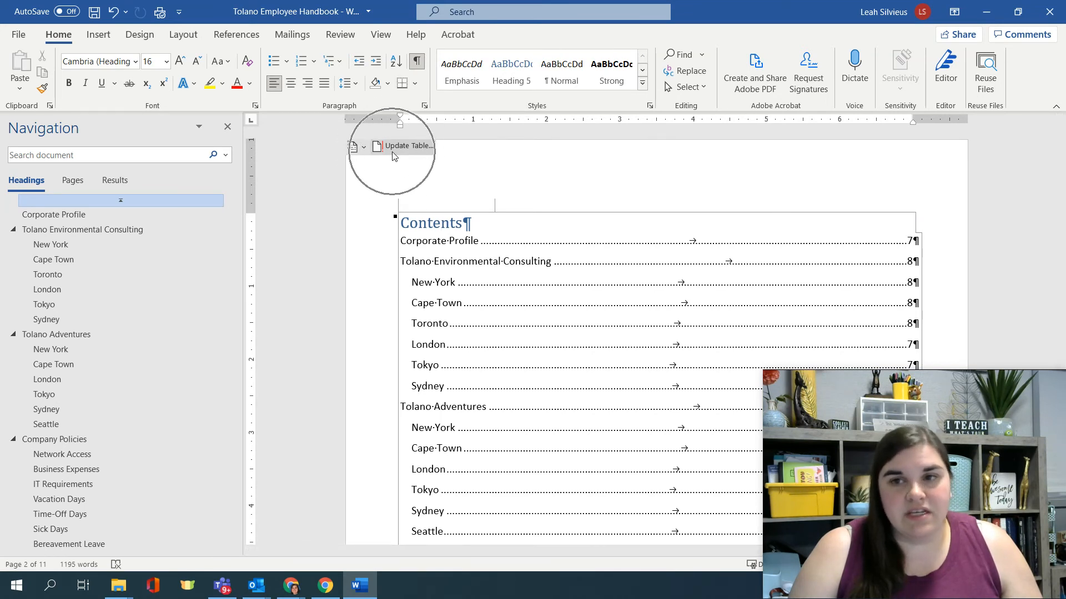
click(235, 35)
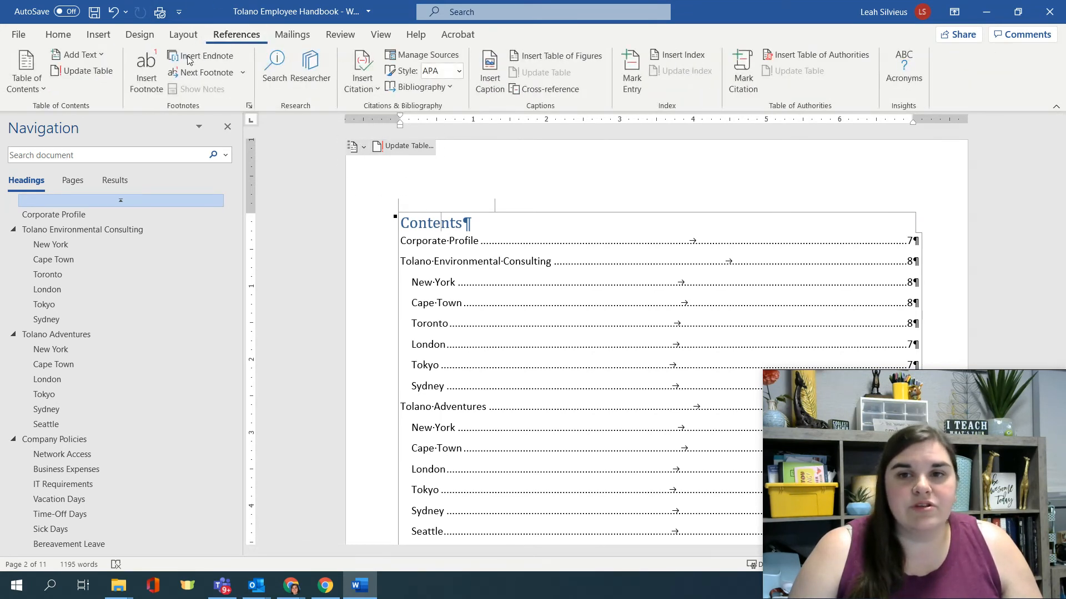
click(81, 72)
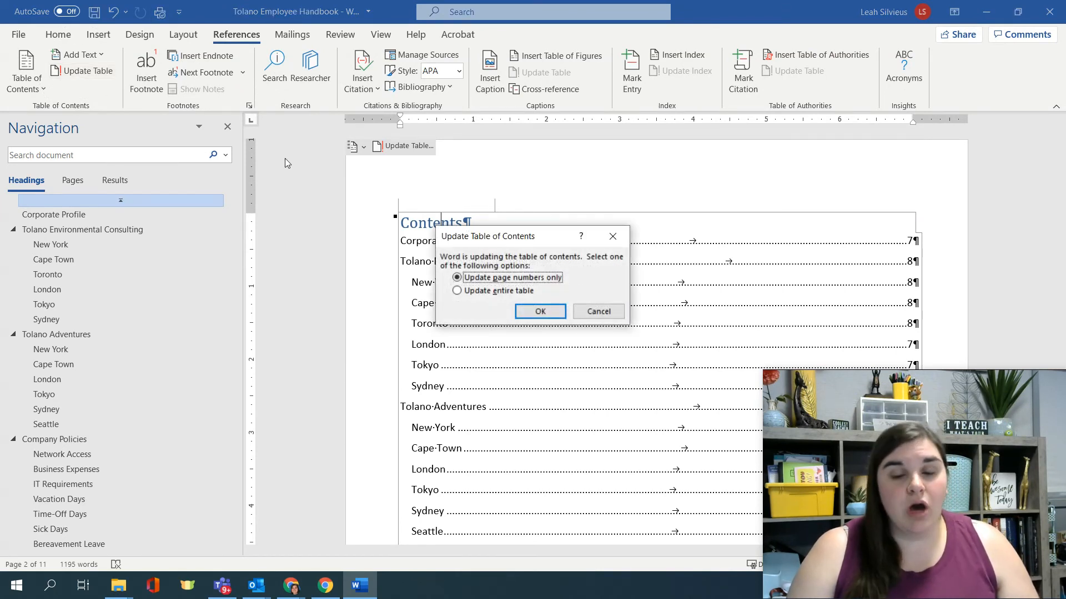
key(ctrl)
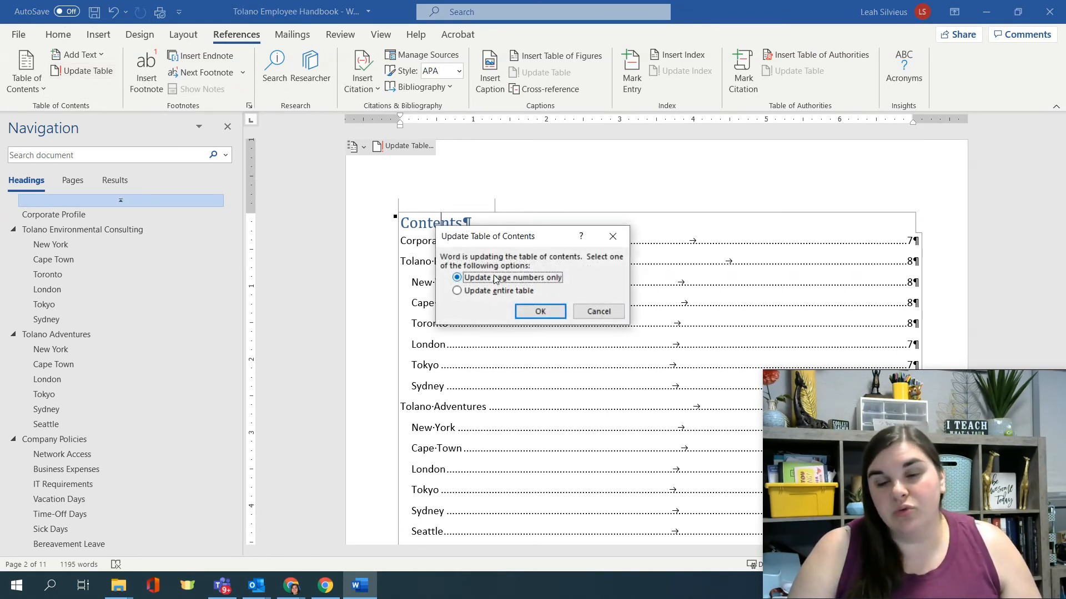
key(ctrl)
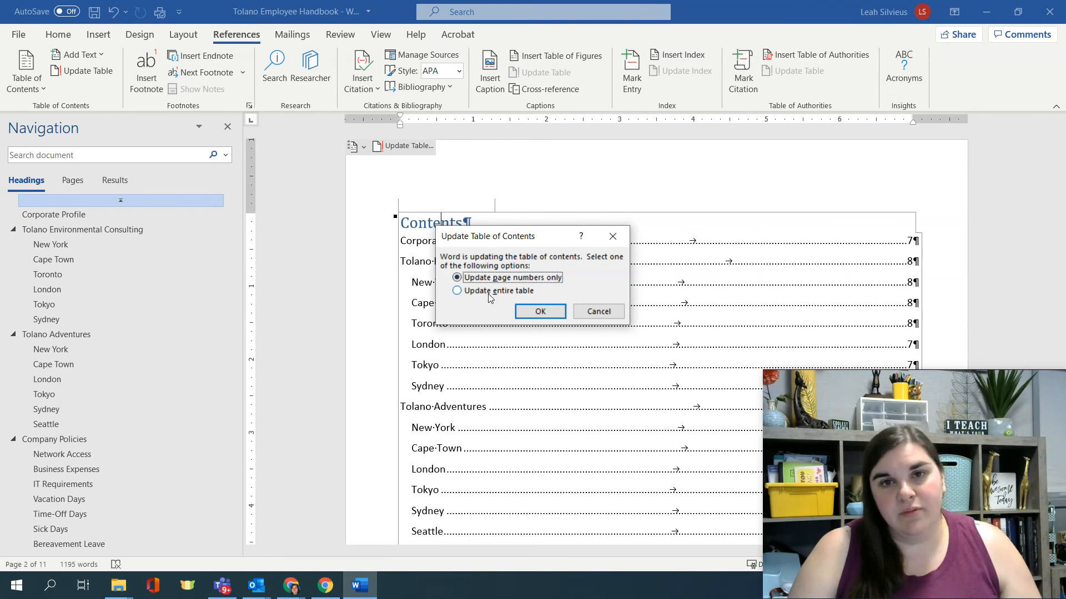
key(ctrl)
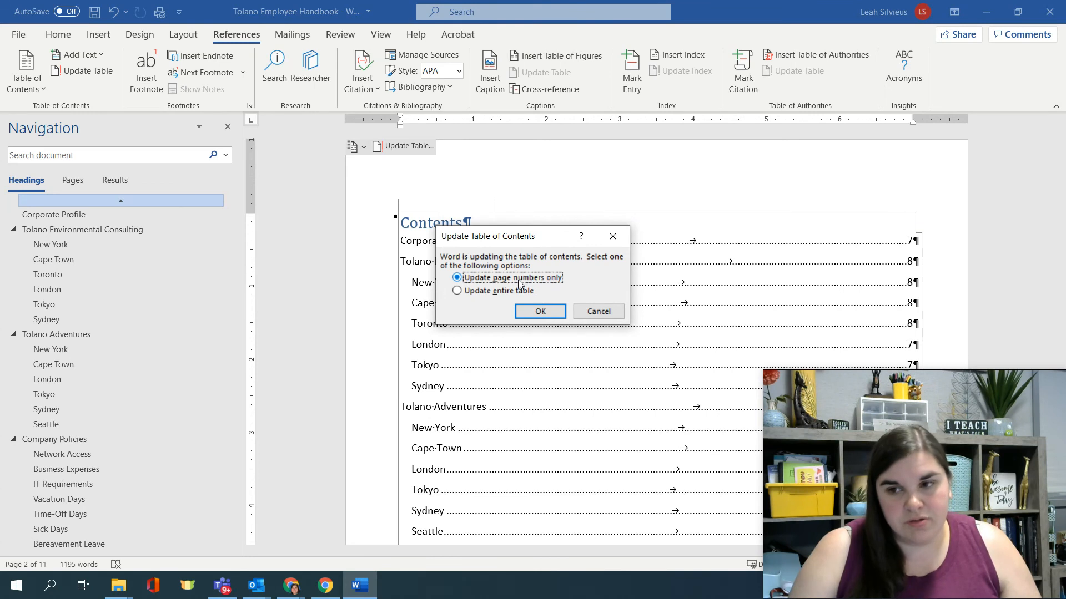
key(ctrl)
key(ctrl)
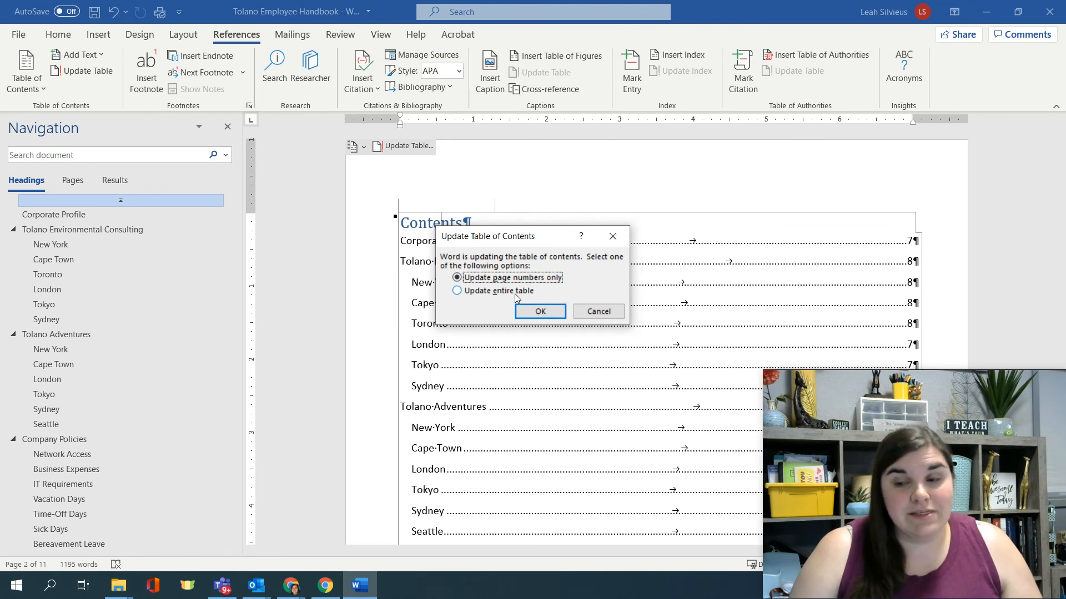
click(543, 311)
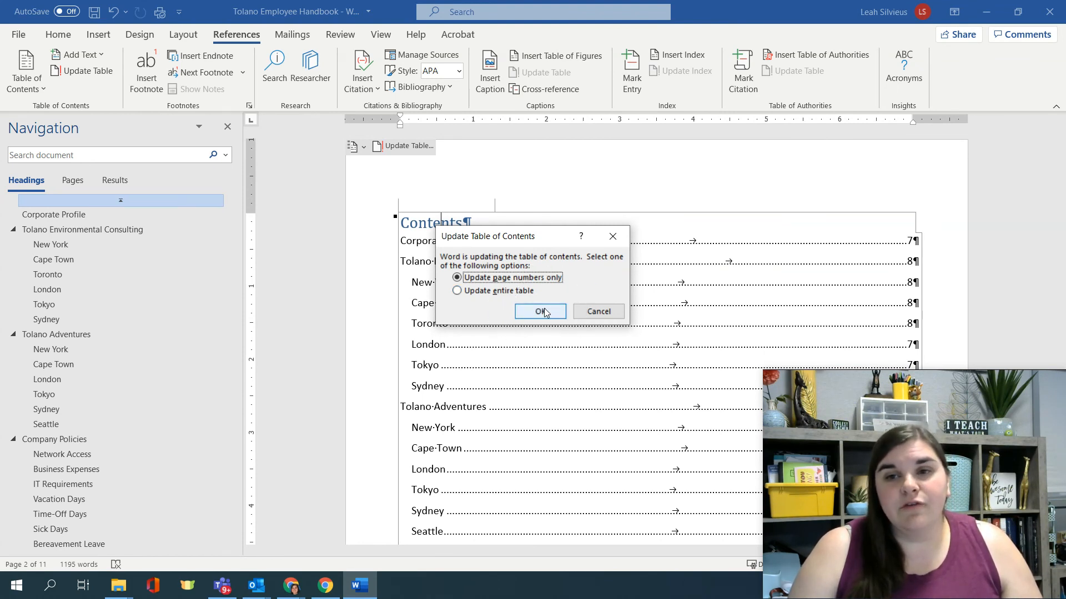
Review the page numbers of all entries in the table of contents, from Corporate Profile to Life Insurance.
scroll(987, 239, down, 4)
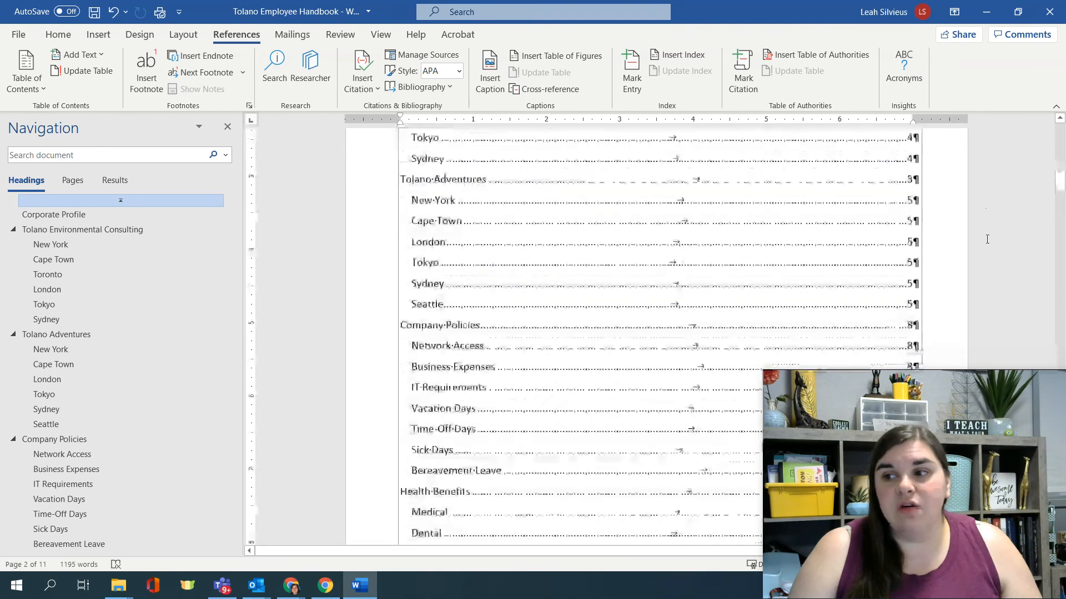
scroll(987, 239, down, 3)
scroll(985, 239, up, 1)
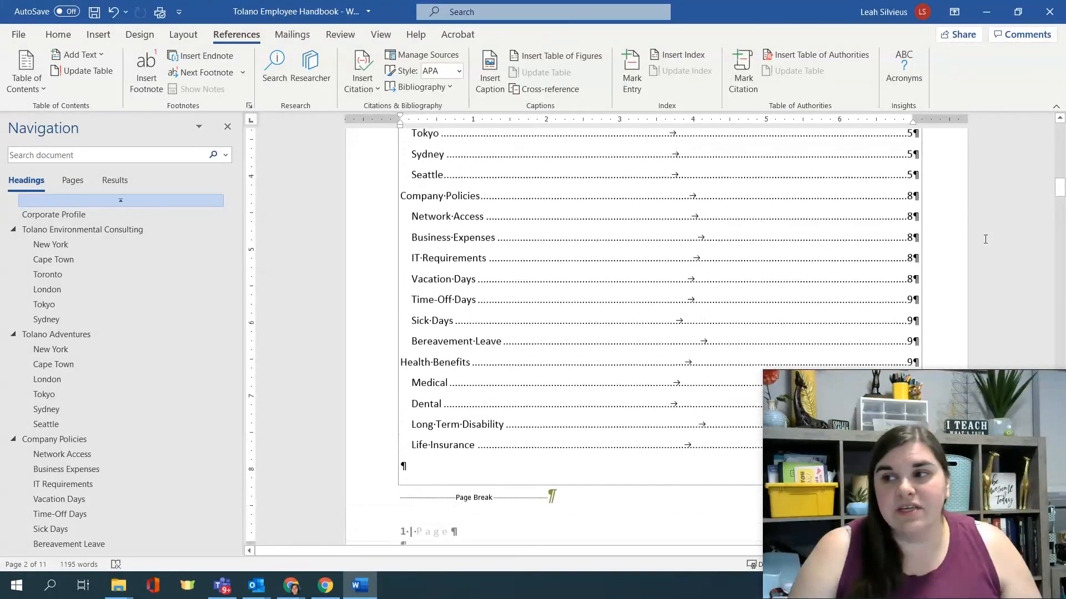
scroll(985, 239, up, 1)
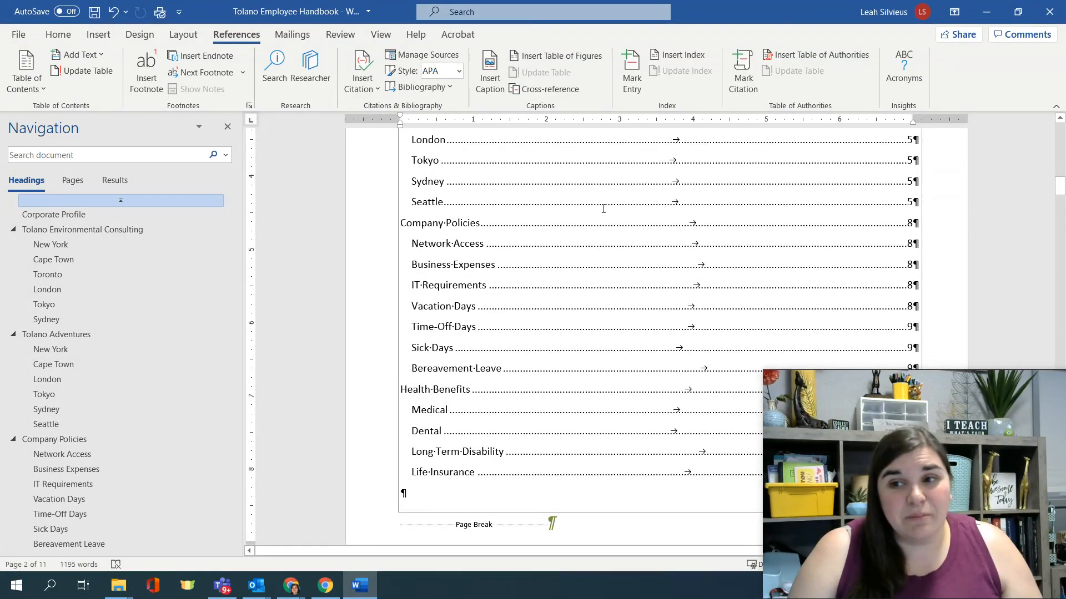
scroll(603, 208, up, 5)
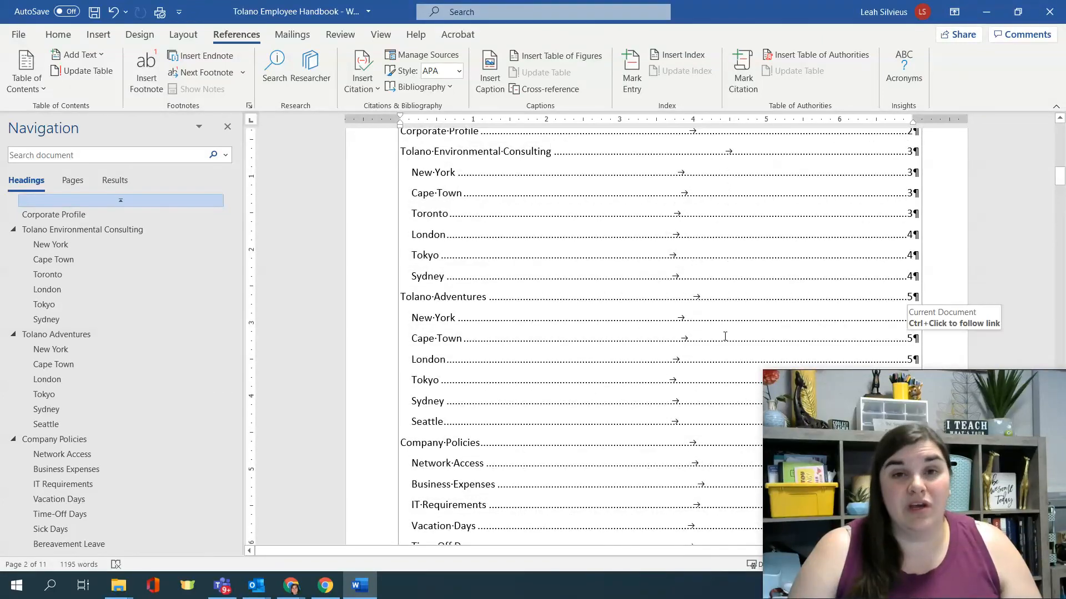